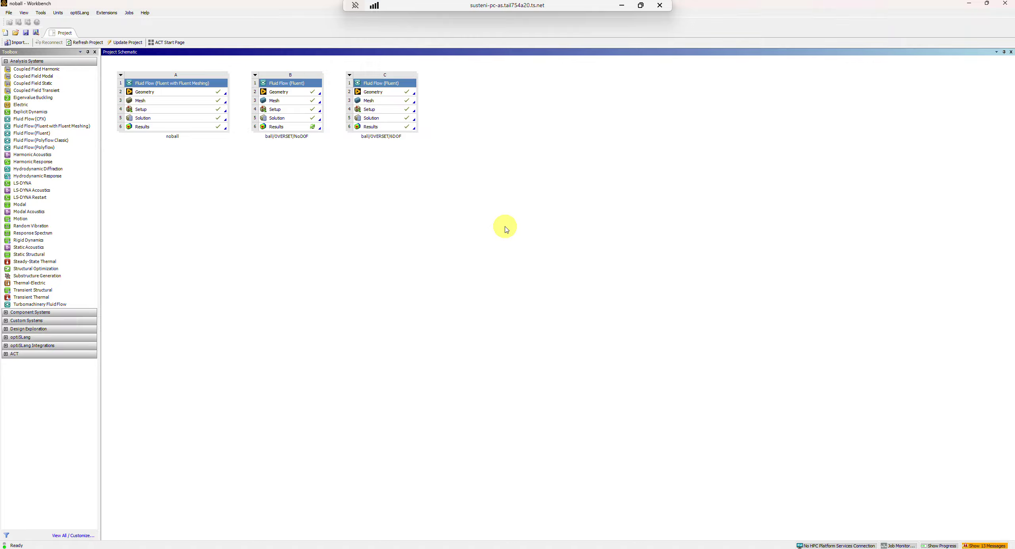
Open the geometry of the ball/OVERSET/6DOF system in Discovery and expand its Enclosure component
double_click(385, 92)
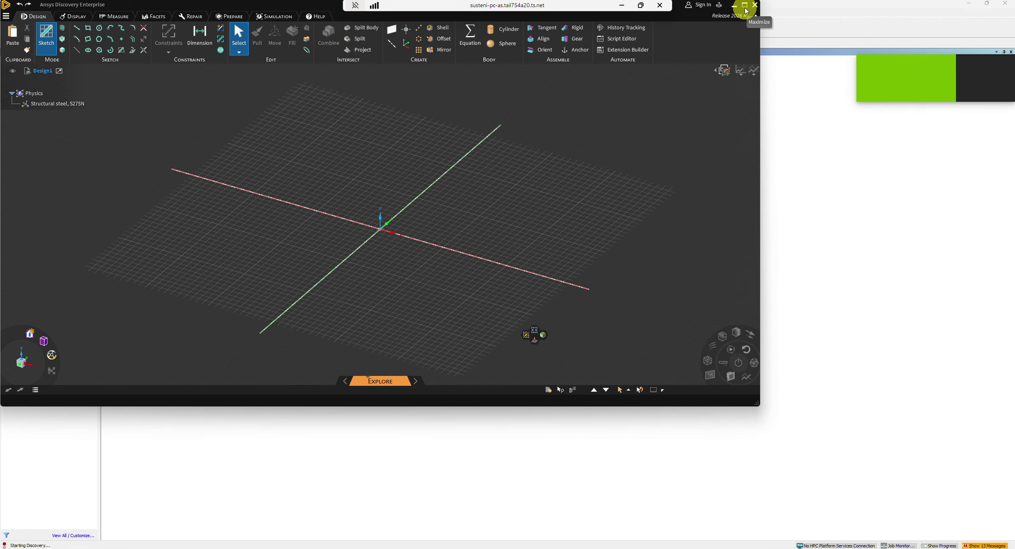
click(744, 6)
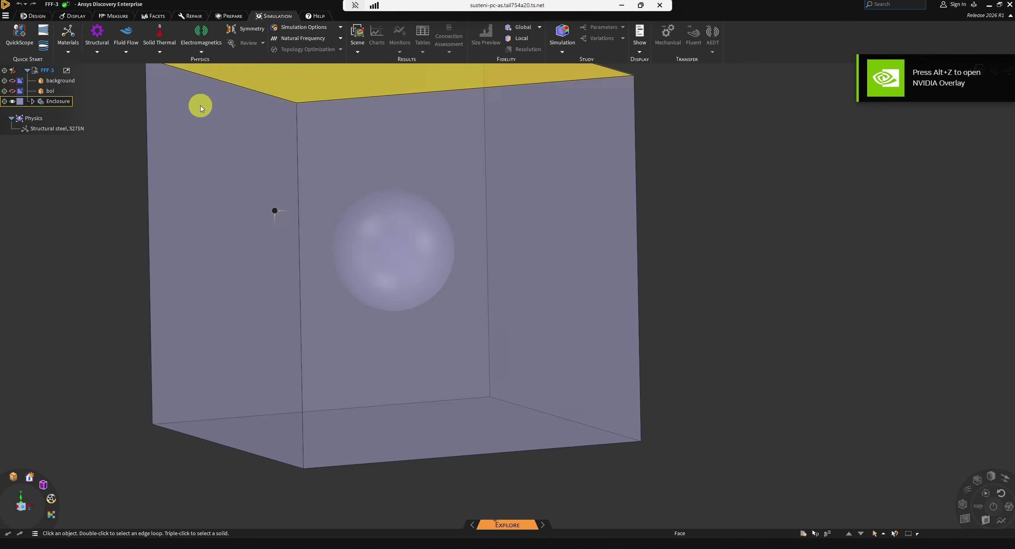
click(36, 106)
click(33, 101)
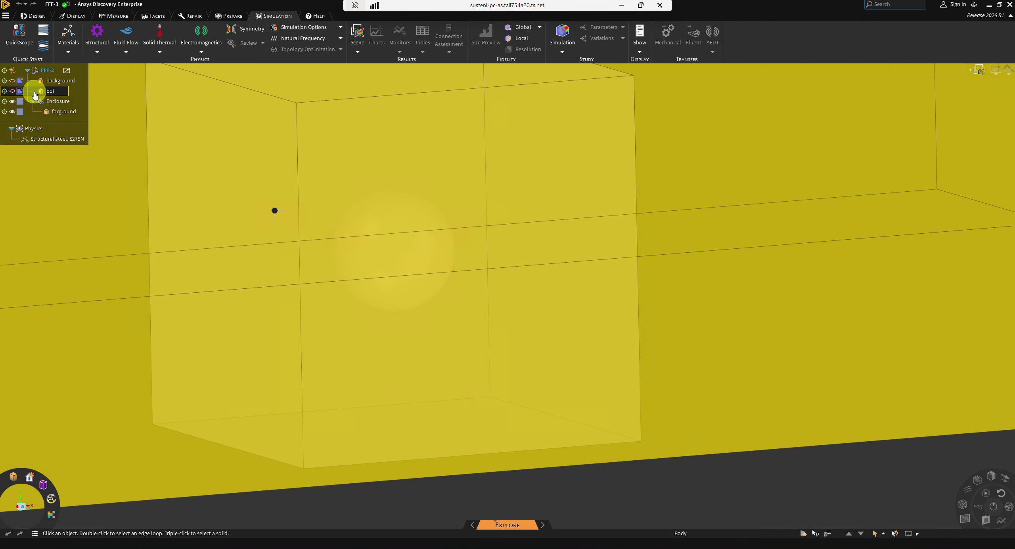
Show the boi and background bodies together with the forground enclosure to examine the complete geometry
click(45, 81)
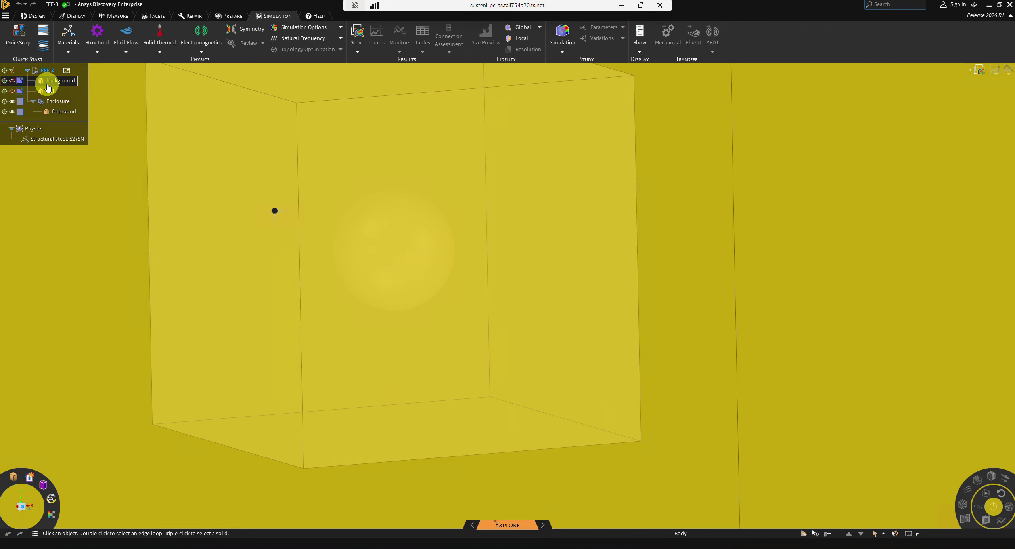
scroll(335, 269, down, 4)
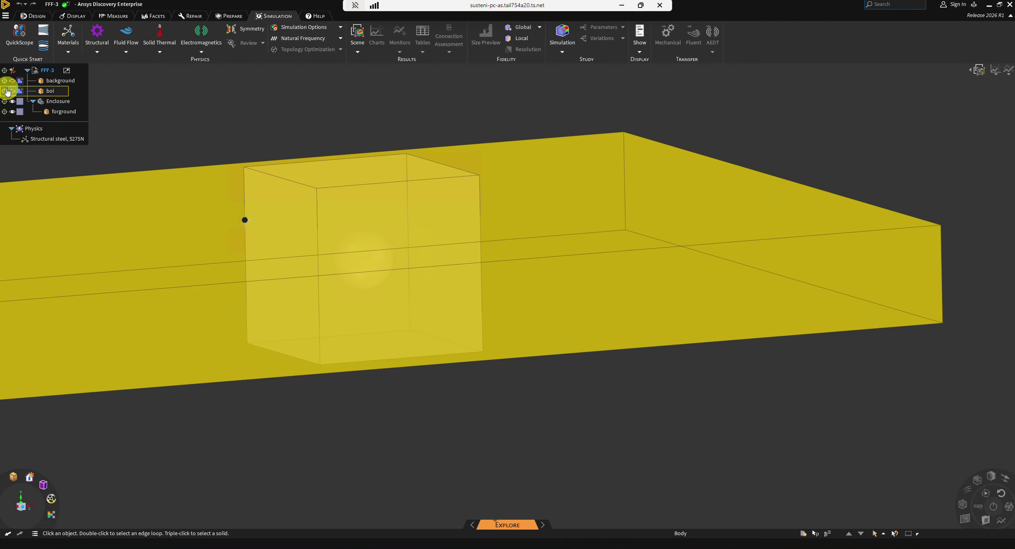
click(10, 92)
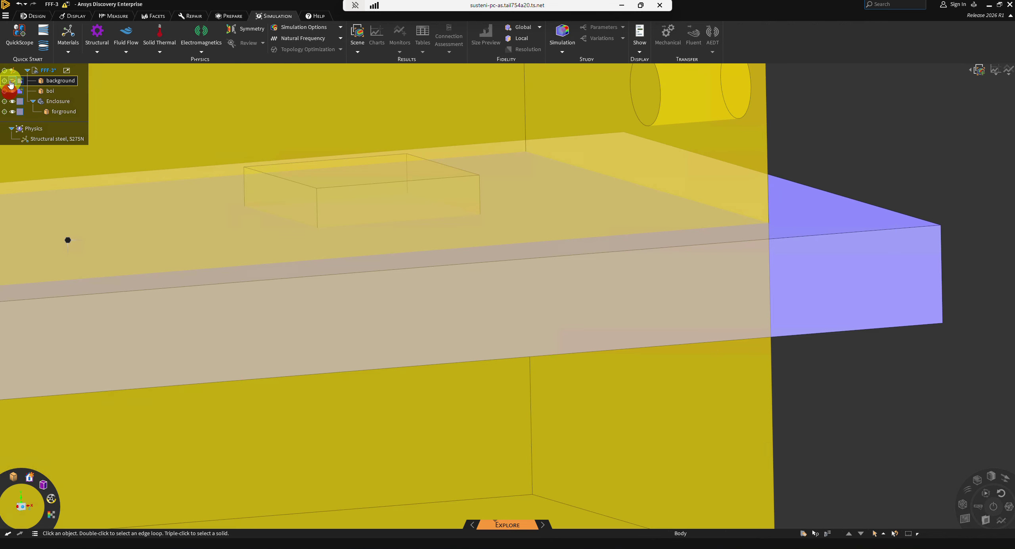
click(11, 82)
scroll(194, 221, down, 6)
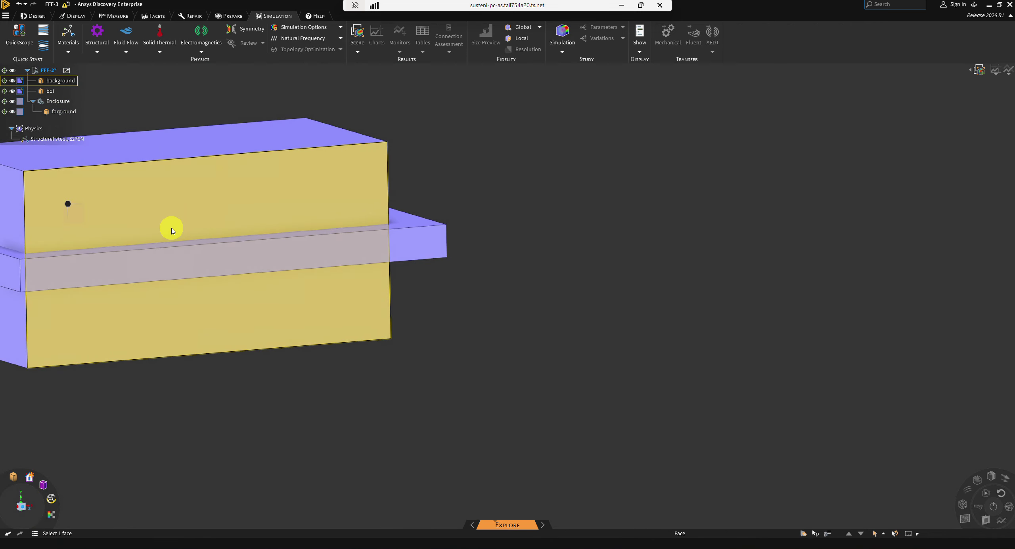
ctrl+middle_drag(109, 242, 292, 249)
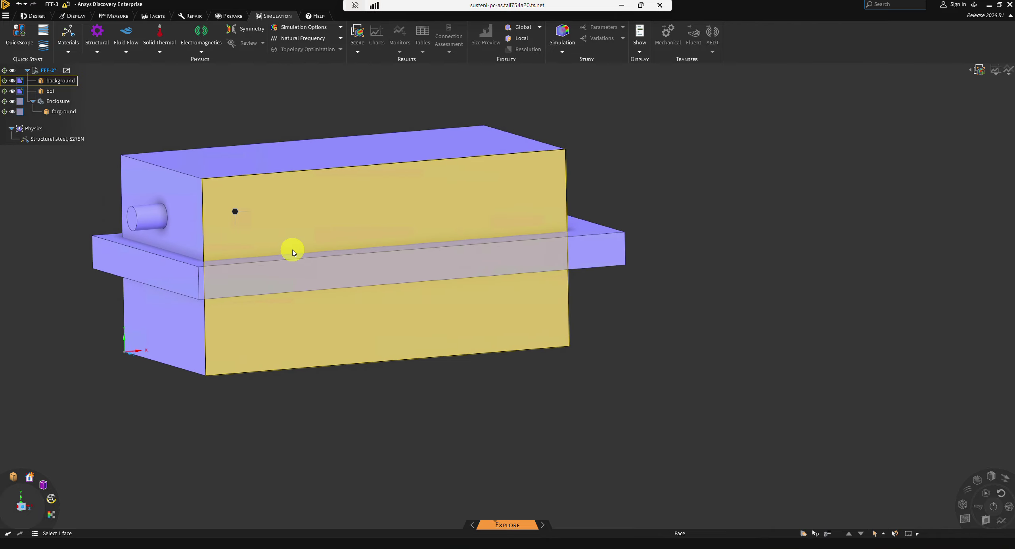
middle_drag(273, 214, 337, 238)
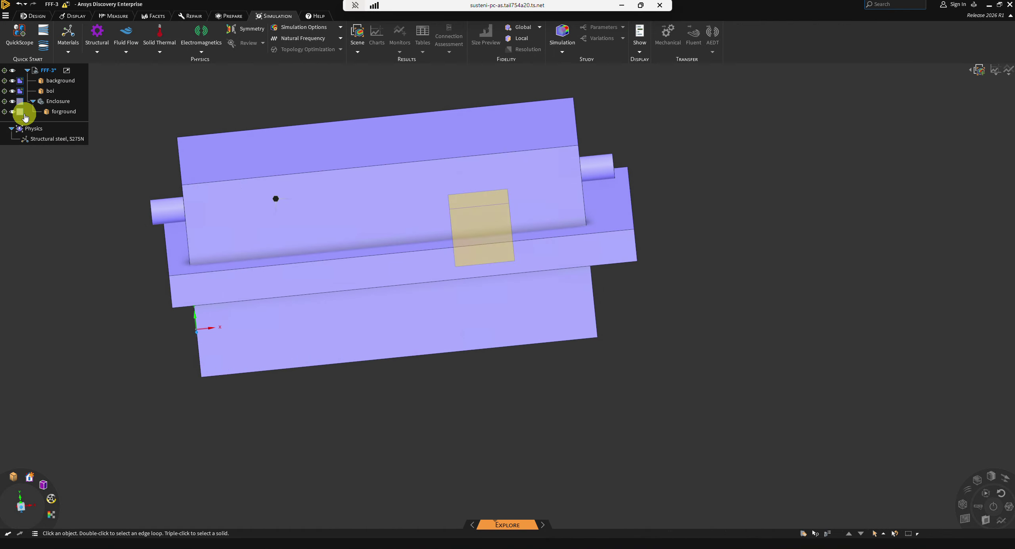
Hide the boi and forground bodies and examine the background body alone from several sides
click(13, 97)
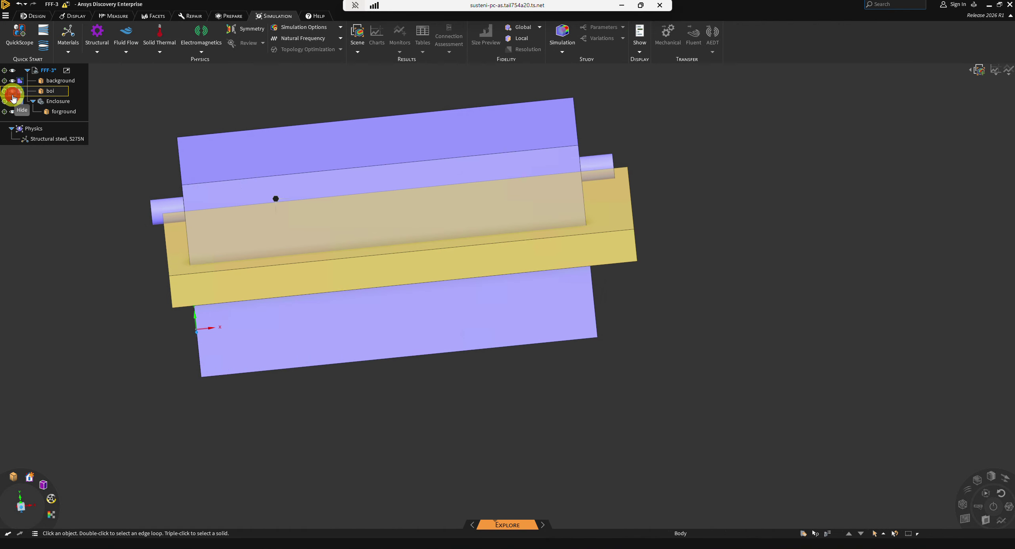
click(12, 112)
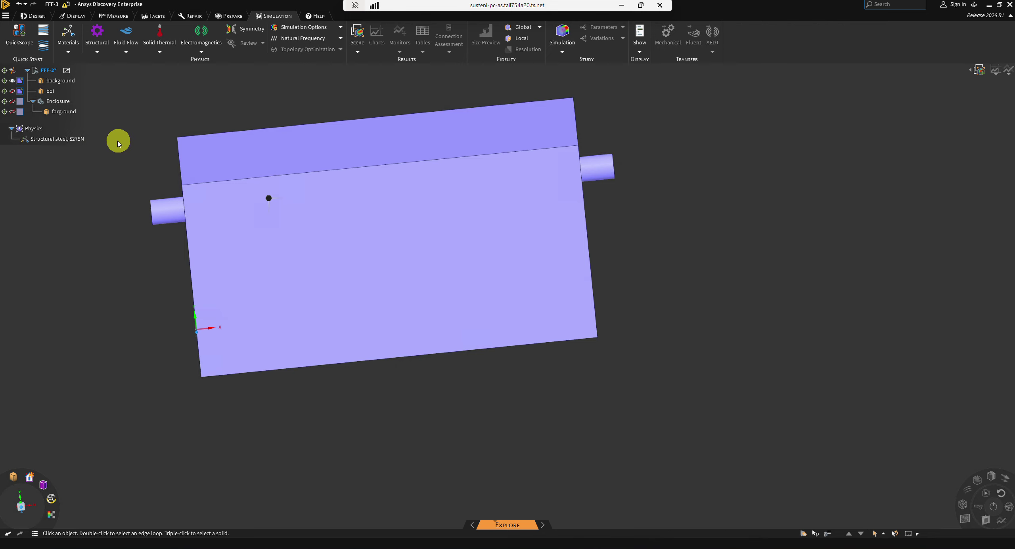
click(406, 202)
middle_drag(405, 201, 430, 192)
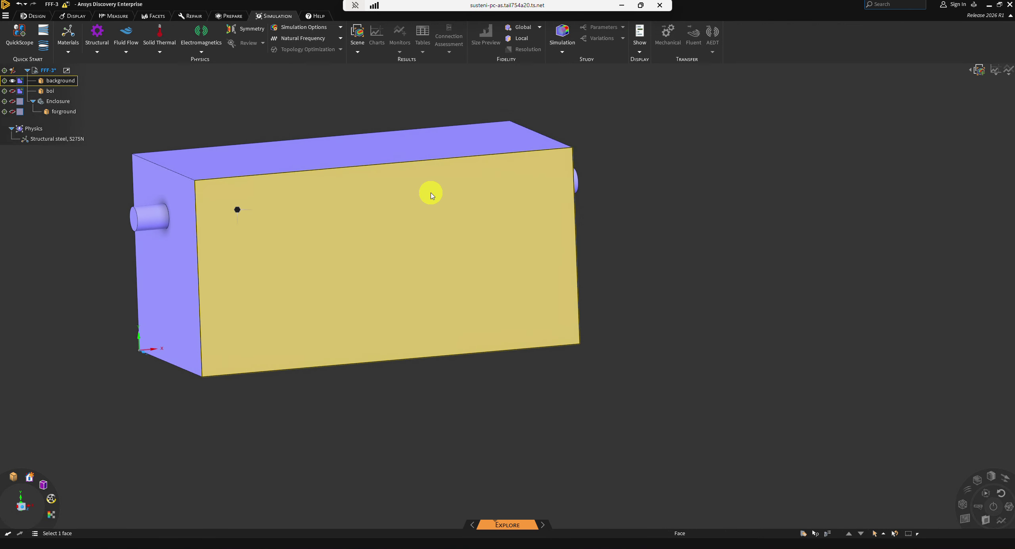
click(729, 476)
mouse_move(565, 353)
middle_down()
mouse_move(485, 351)
mouse_move(515, 347)
mouse_move(569, 365)
middle_up()
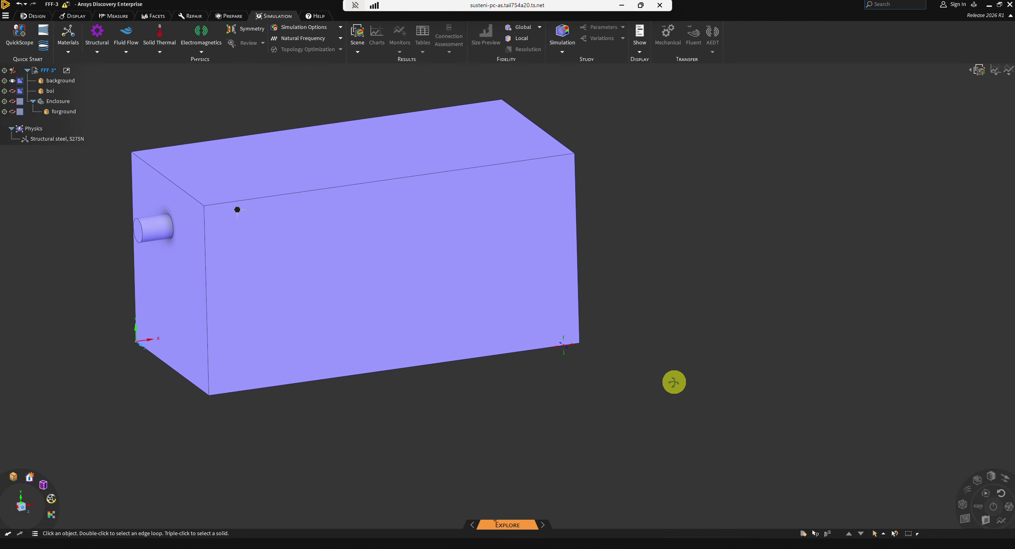
middle_drag(674, 382, 561, 346)
click(207, 208)
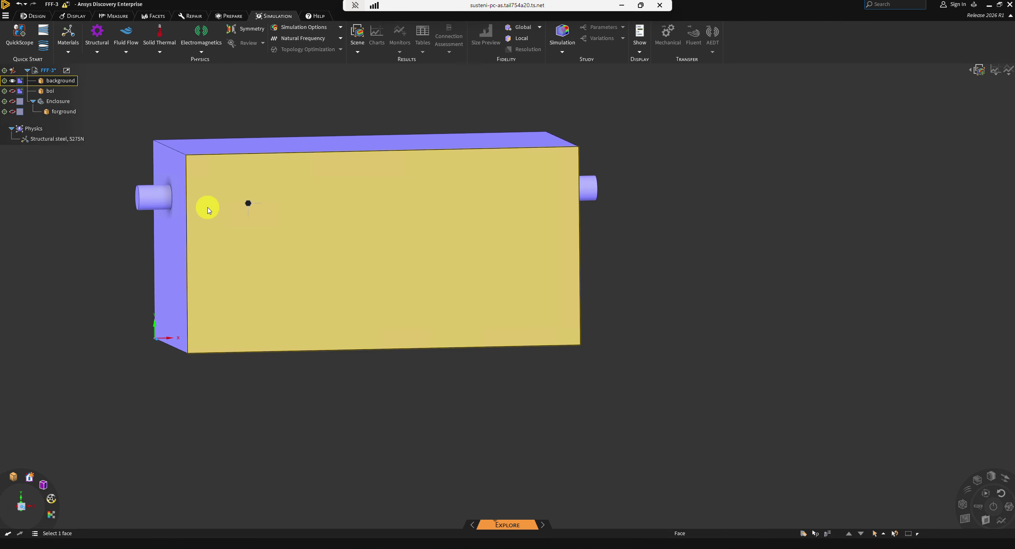
Hide the background body and show the boi and forground bodies to compare how they overlap
click(12, 91)
click(13, 80)
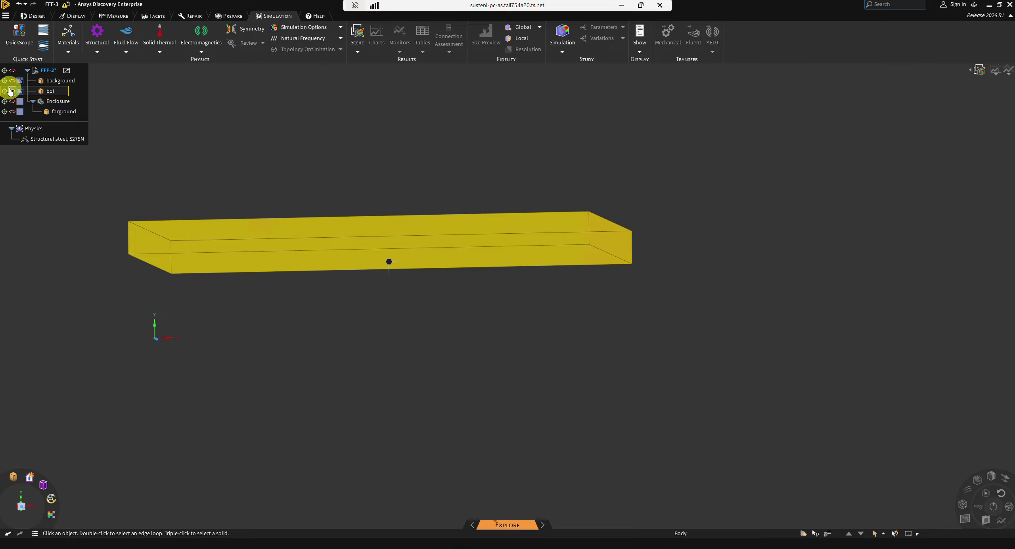
click(12, 91)
click(12, 111)
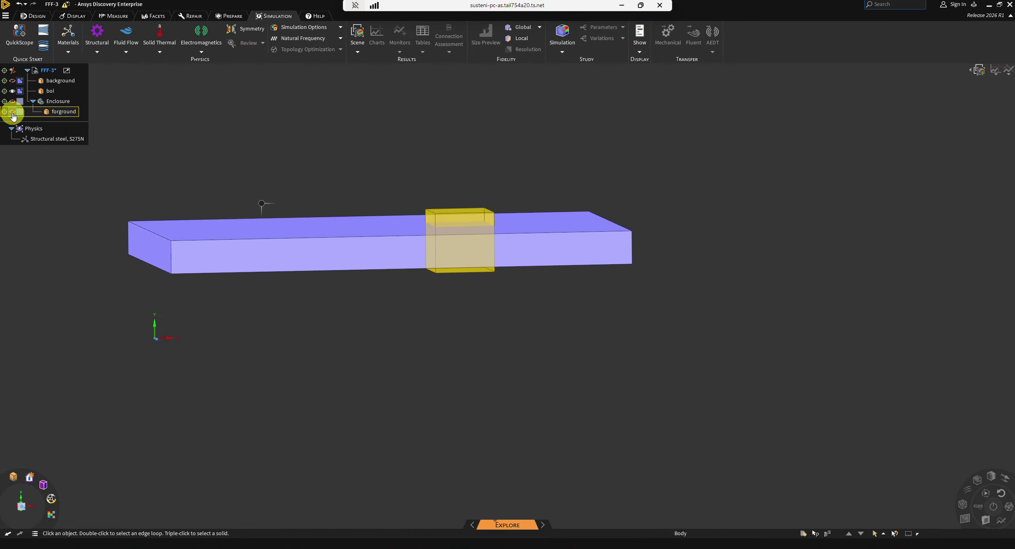
click(12, 83)
click(13, 83)
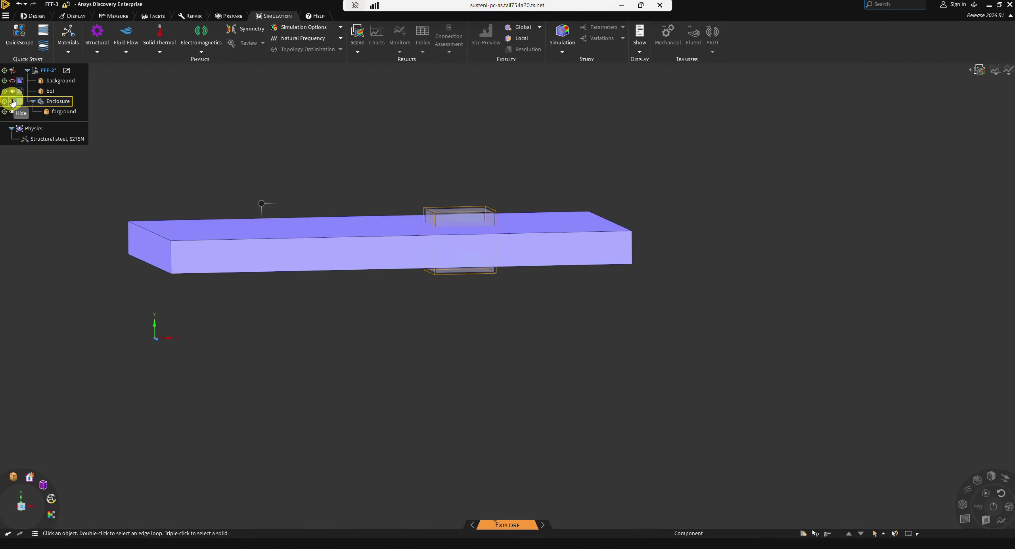
click(13, 102)
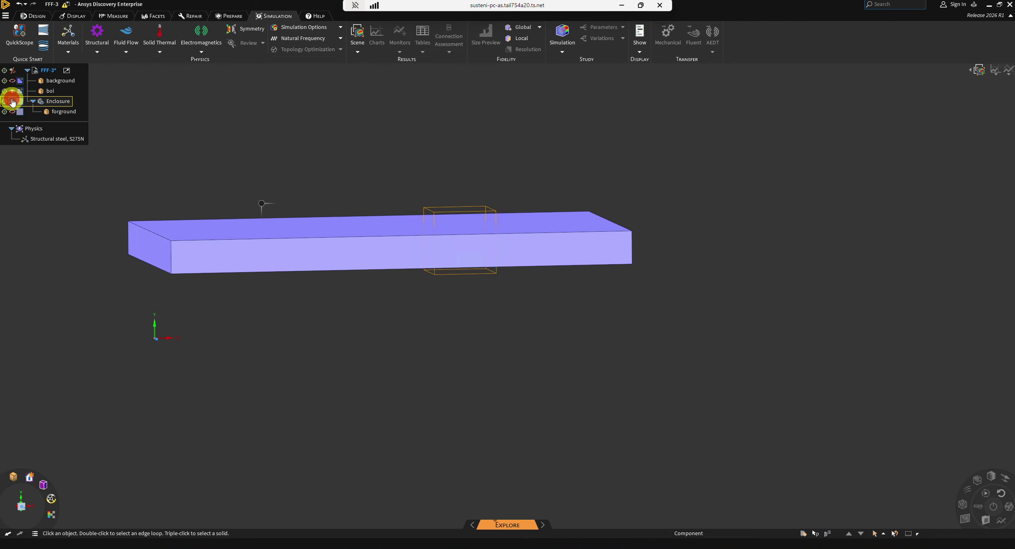
click(12, 102)
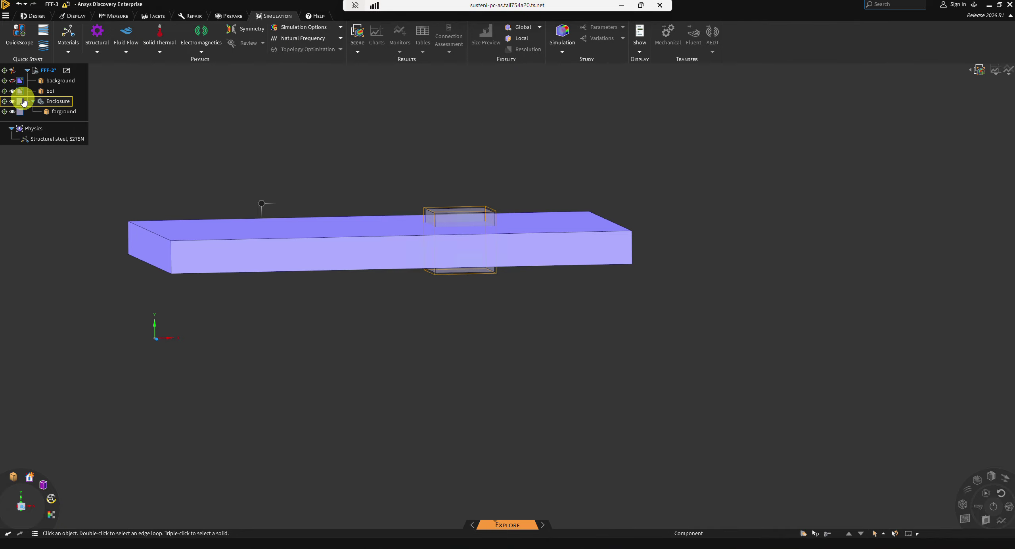
Hide the boi body to examine the forground enclosure around the ball, and close the geometry editor
click(12, 91)
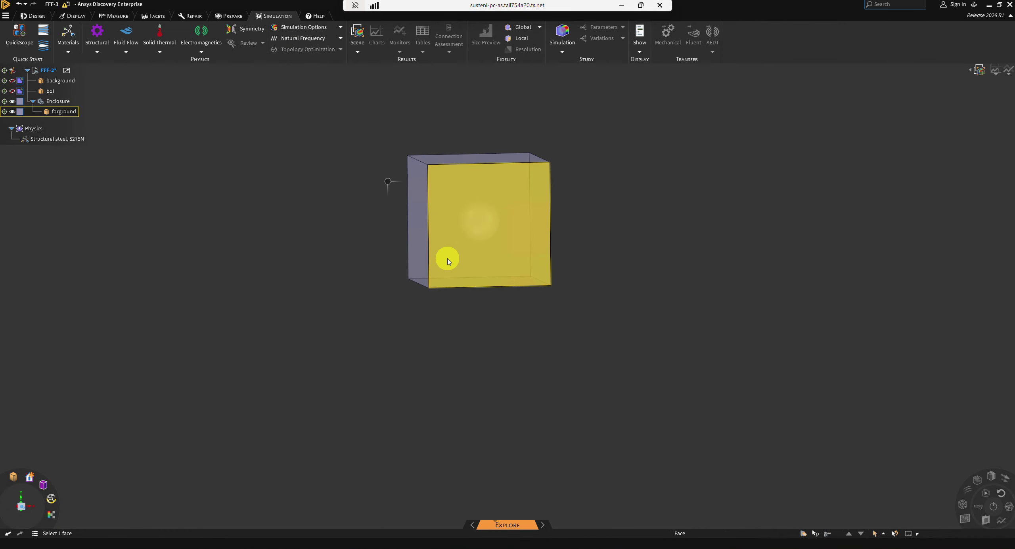
middle_drag(449, 261, 405, 305)
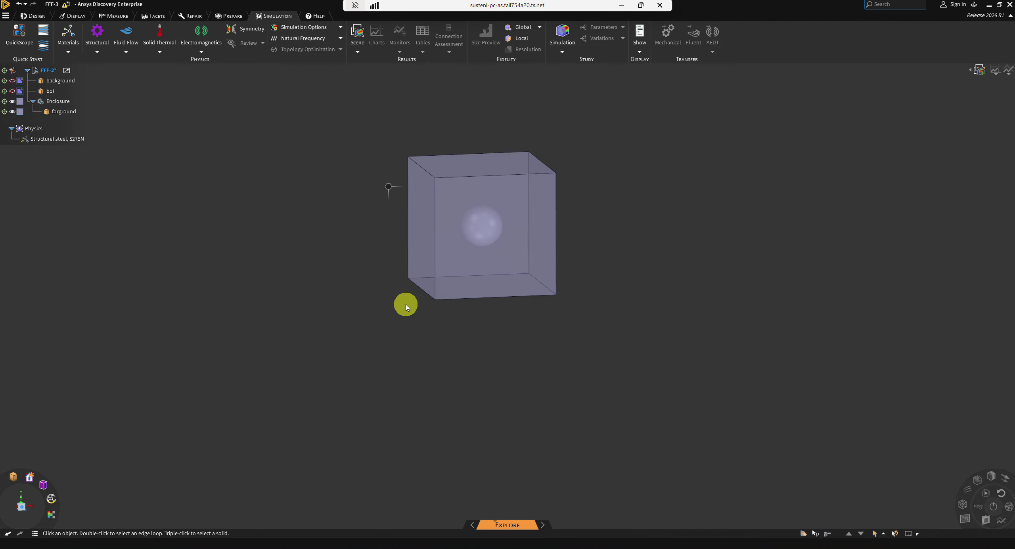
click(1010, 5)
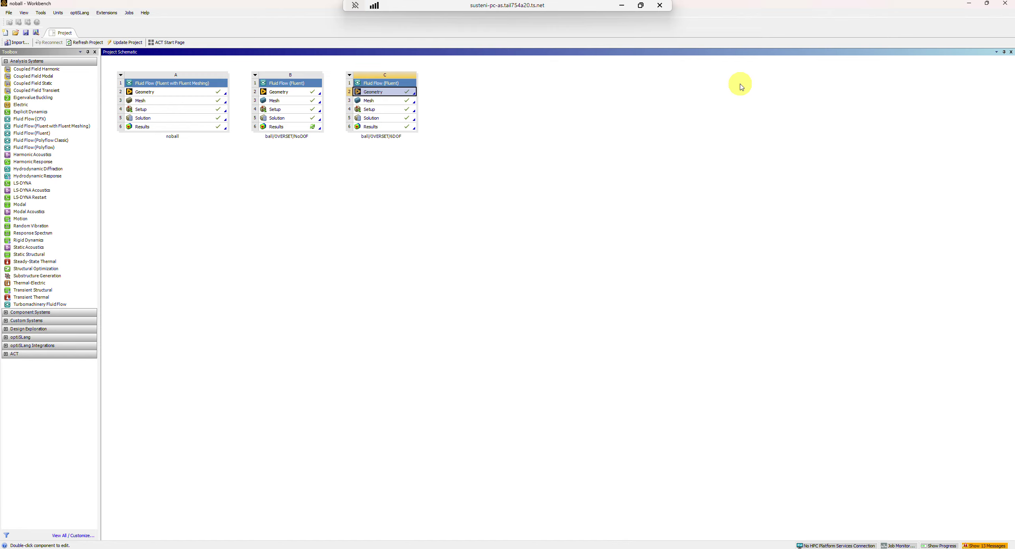
Open the mesh of the ball/OVERSET/6DOF system and review the settings of Mesh, Body Sizing and Body Sizing 2
double_click(401, 100)
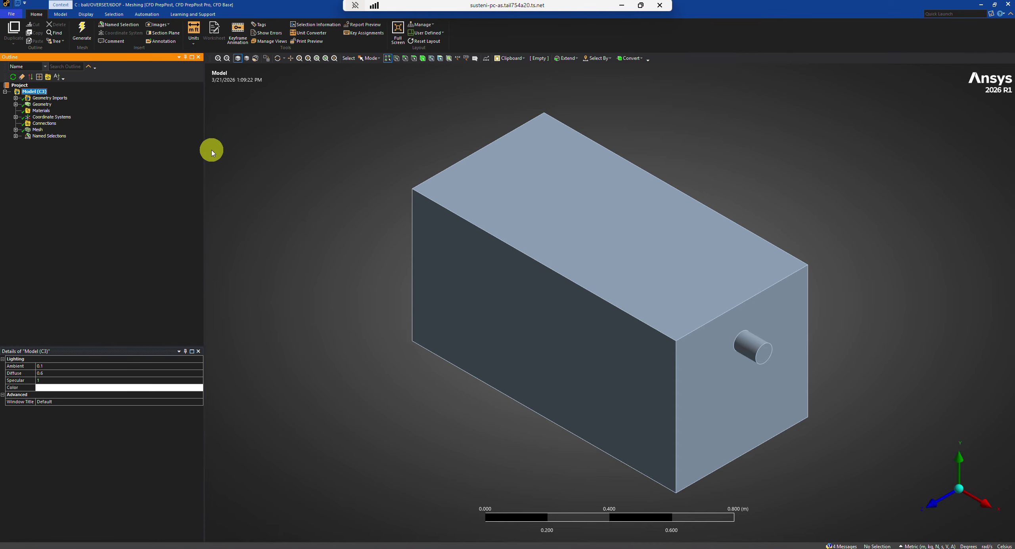
click(37, 130)
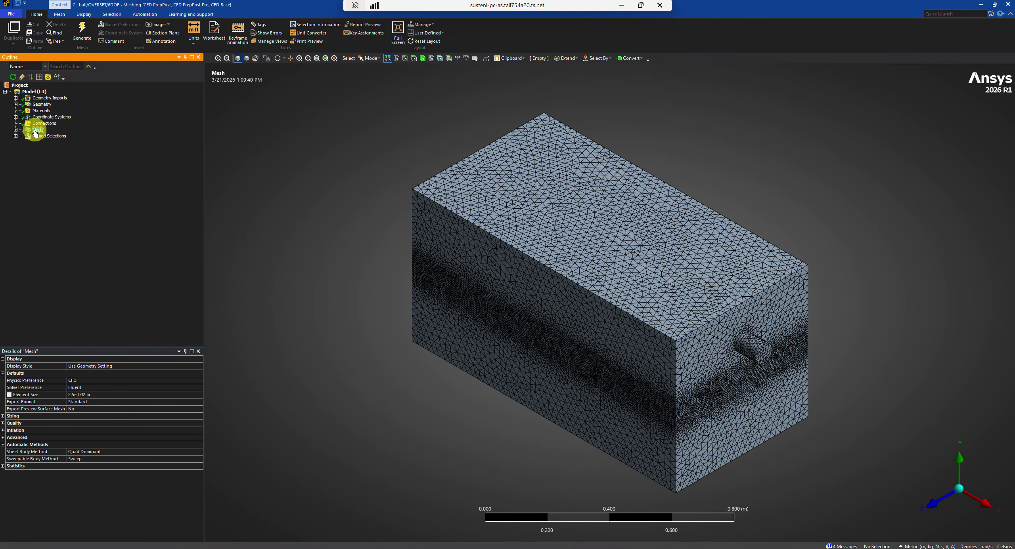
click(16, 129)
click(41, 136)
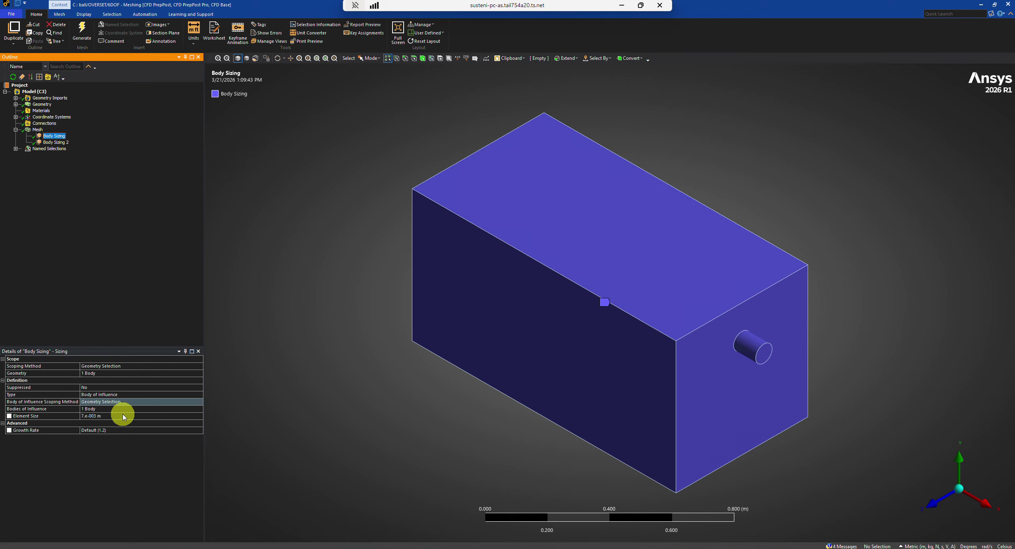
click(66, 144)
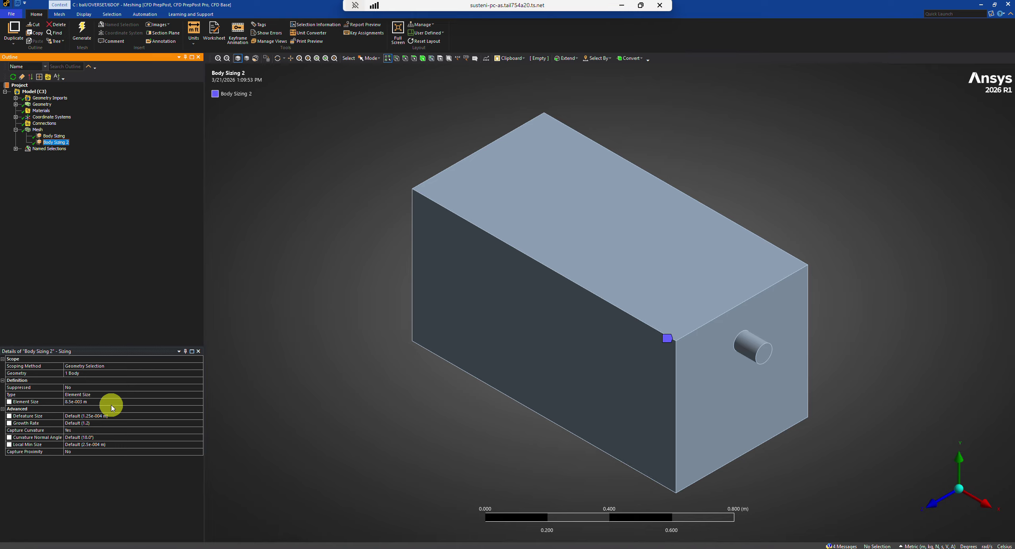
click(62, 136)
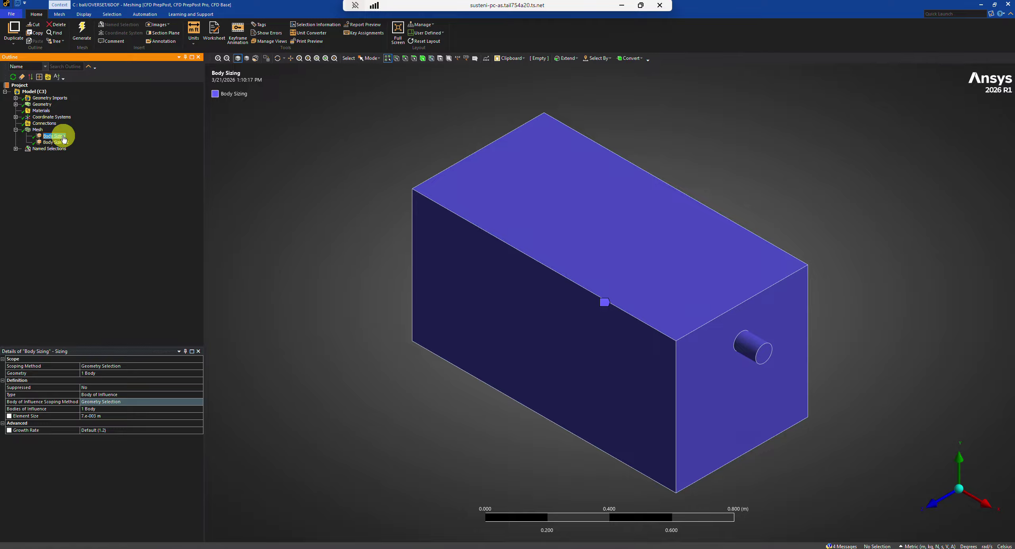
Expand the named selections and examine inlet, inlet2 and overset on the model
click(16, 149)
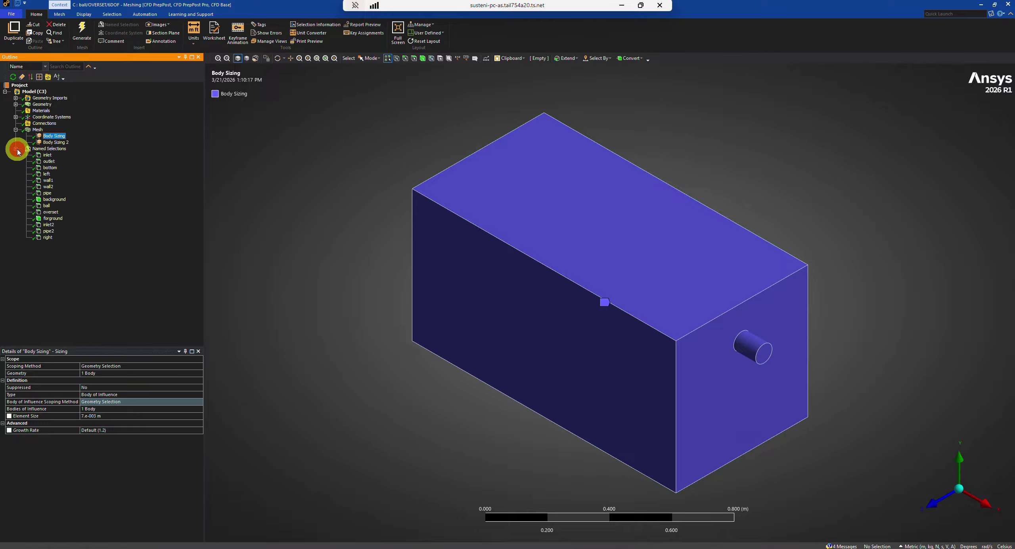
click(46, 155)
middle_drag(380, 256, 361, 238)
click(49, 225)
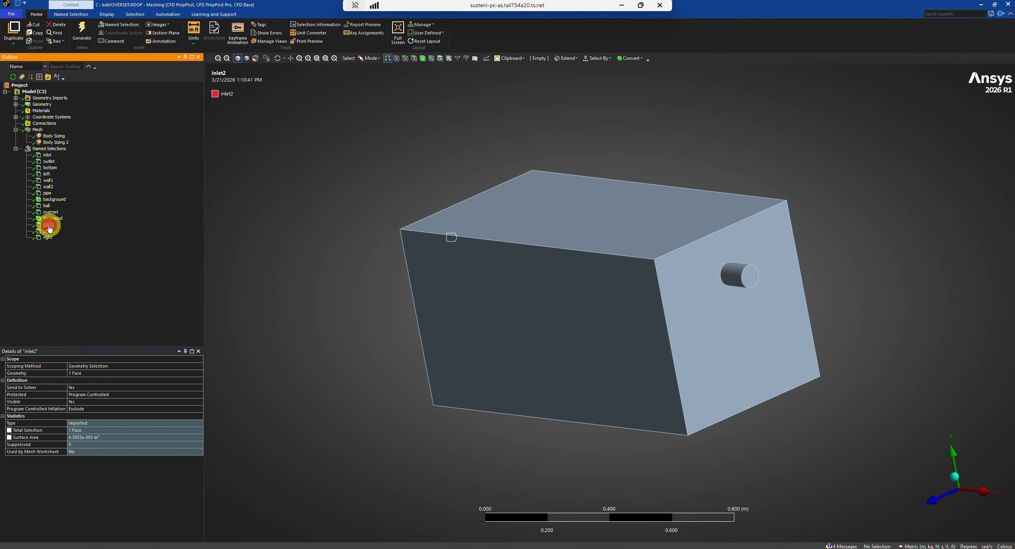
middle_drag(411, 263, 482, 272)
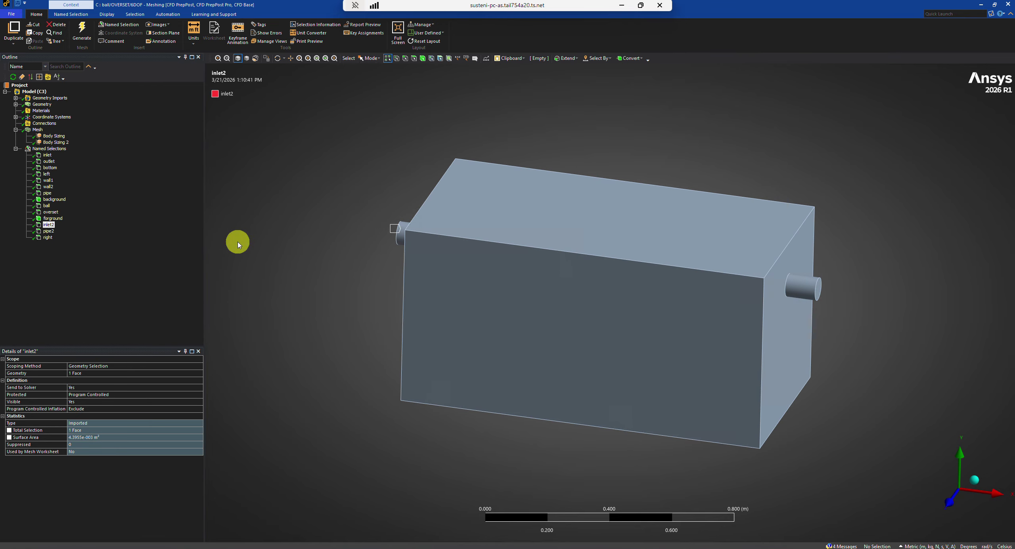
click(51, 212)
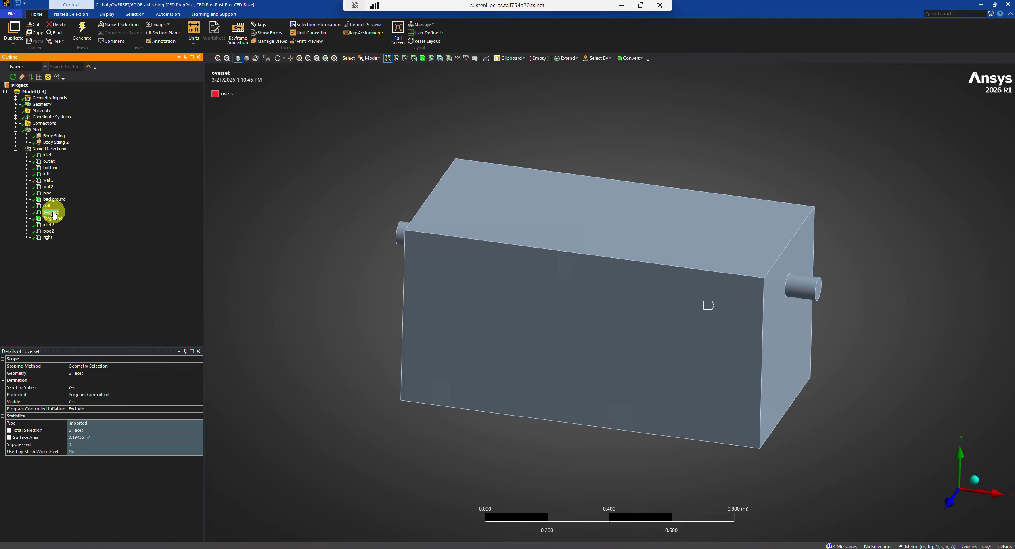
Hide the background body under Geometry and display the overset named selection
click(16, 105)
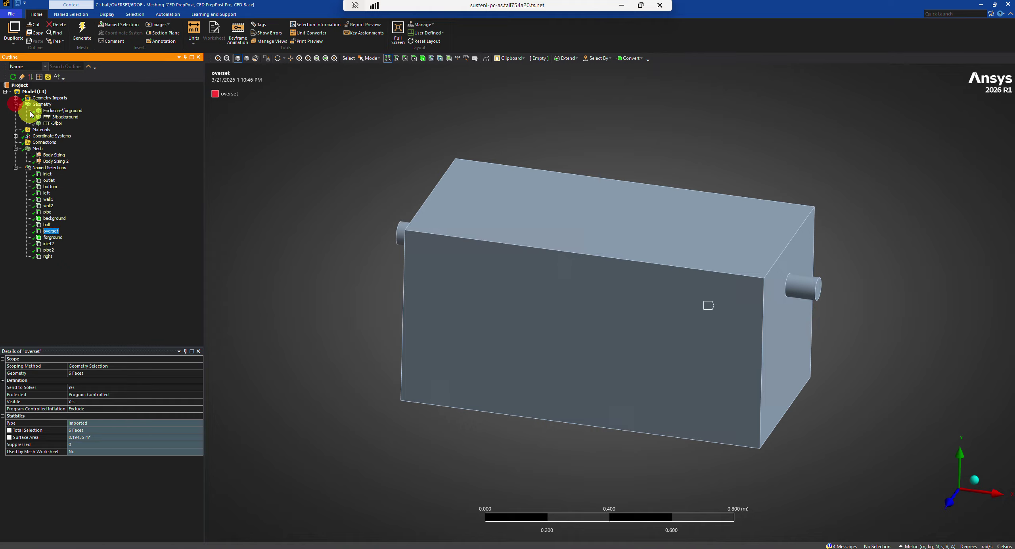
click(46, 118)
right_click(47, 118)
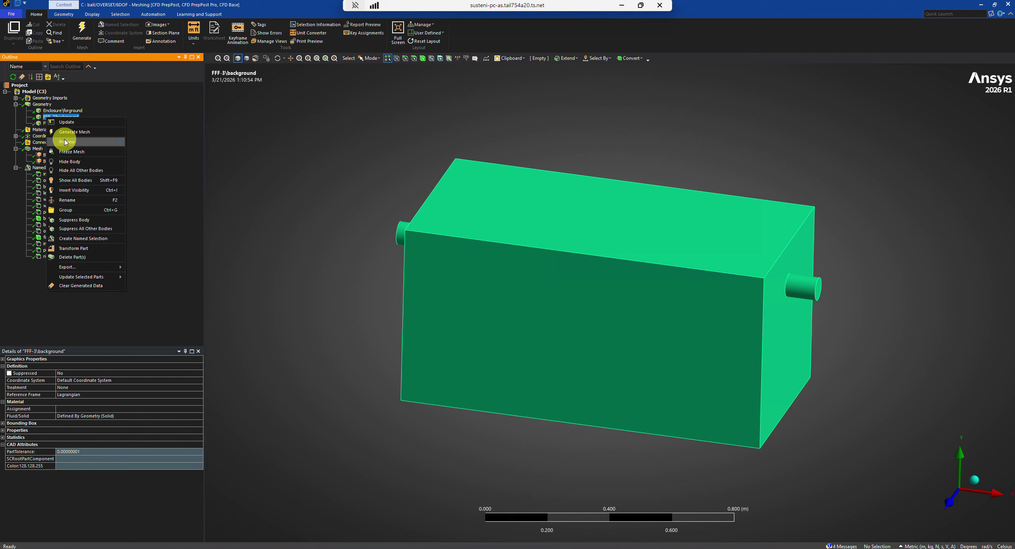
click(84, 168)
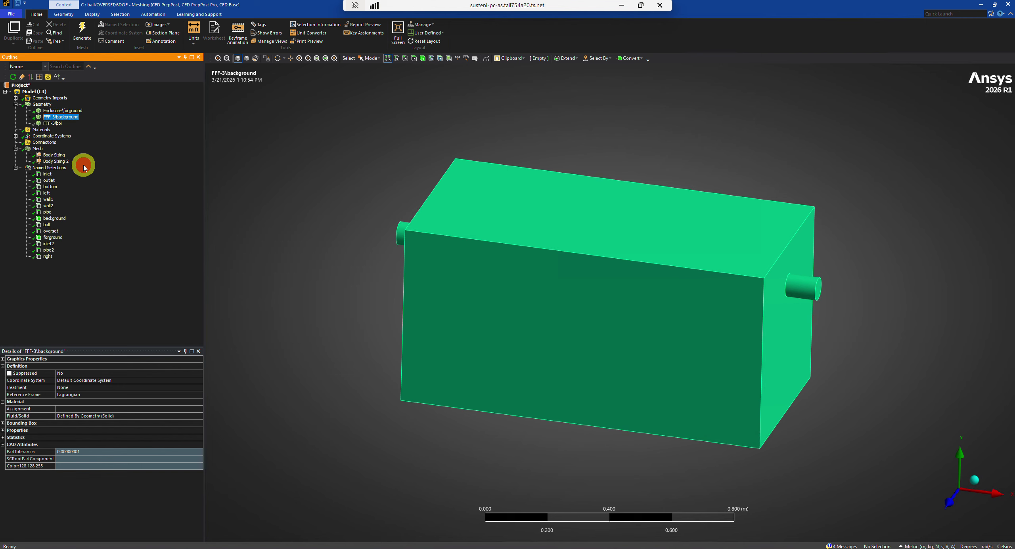
click(52, 232)
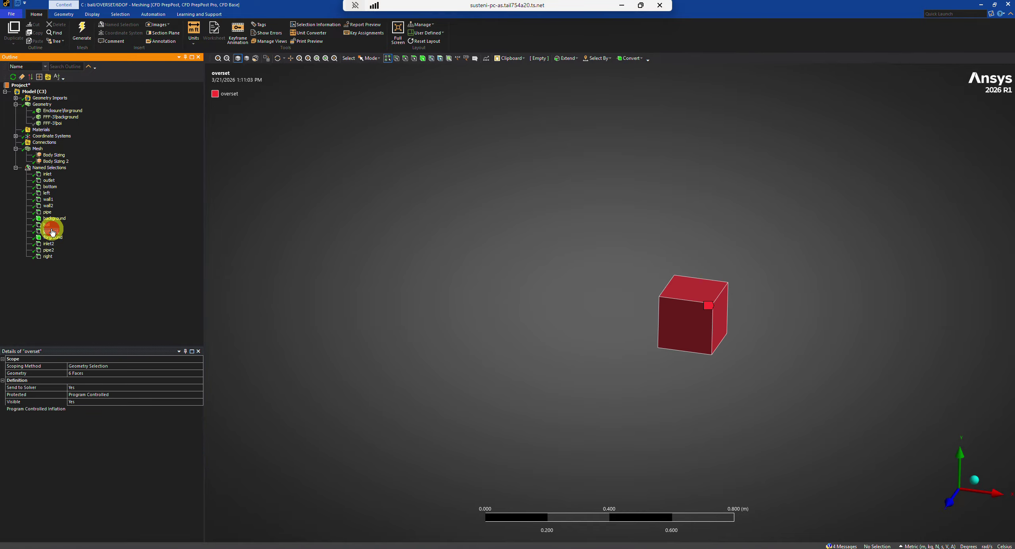
Examine the forground named selection on the model, and show the background body again under Geometry
mouse_move(663, 351)
middle_down()
mouse_move(728, 349)
mouse_move(671, 325)
mouse_move(670, 308)
mouse_move(671, 340)
middle_up()
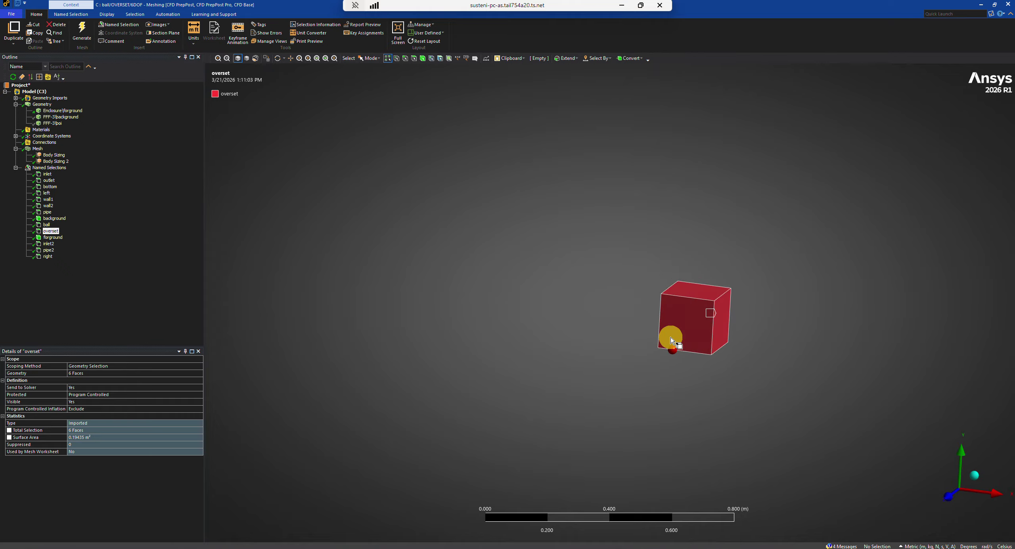
click(54, 238)
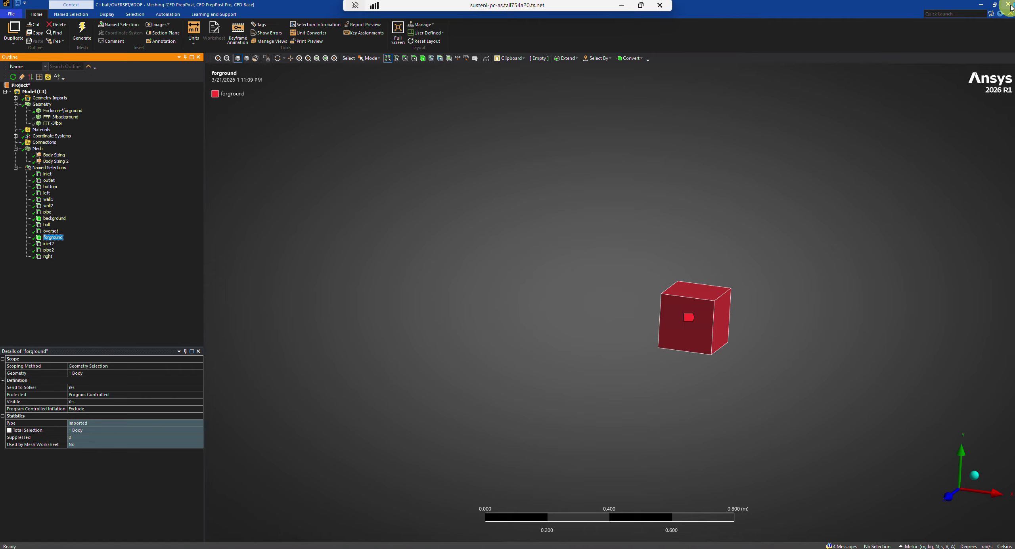
right_click(50, 116)
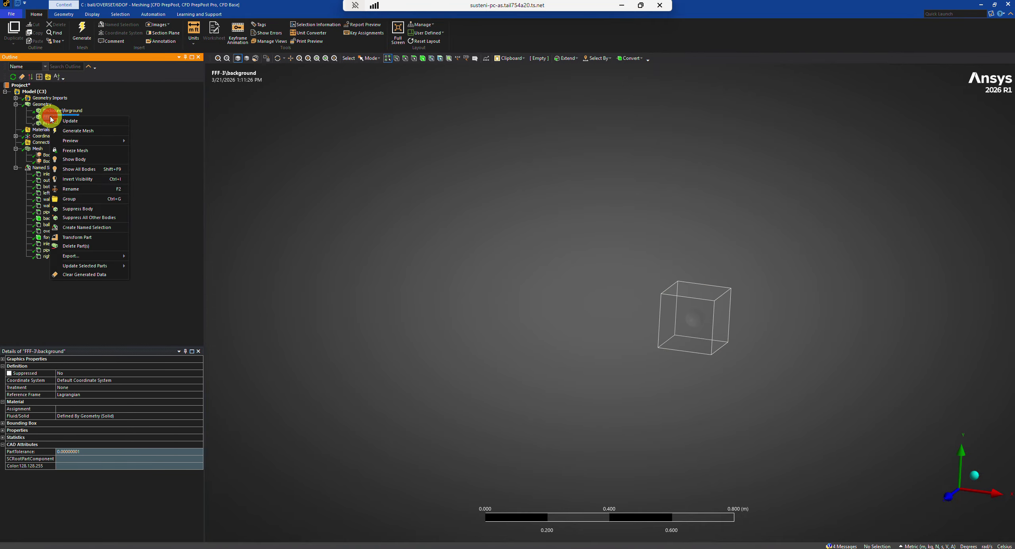
click(75, 158)
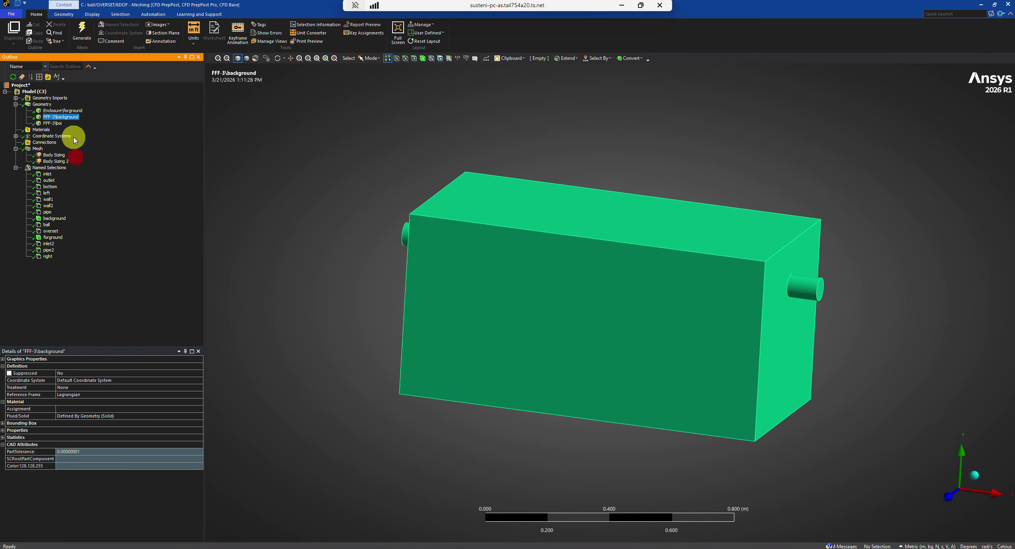
Examine the inlet, outlet, bottom, left, wall2, wall1 and overset named selections on the model, and close the meshing editor
click(49, 174)
click(50, 180)
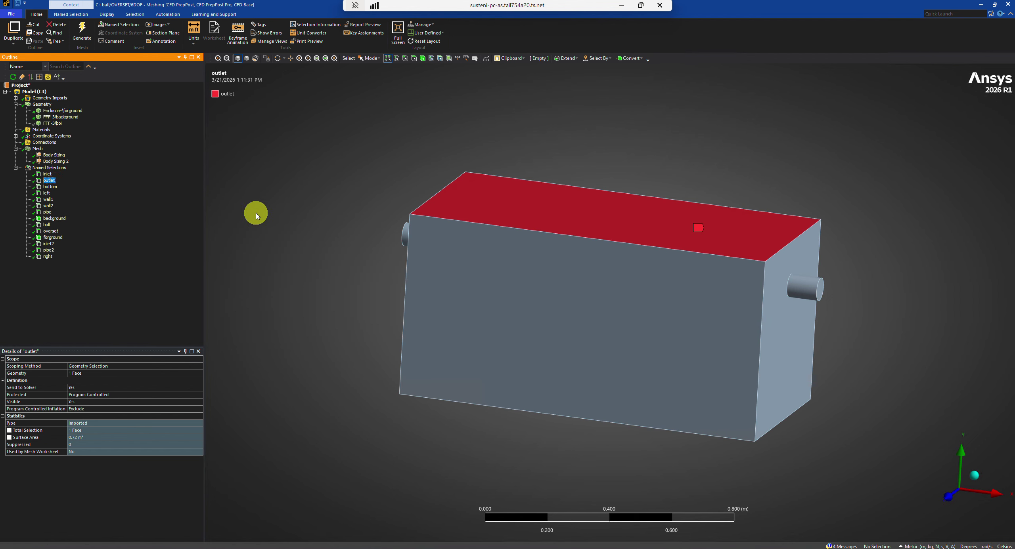
middle_drag(349, 242, 279, 231)
click(50, 187)
click(47, 194)
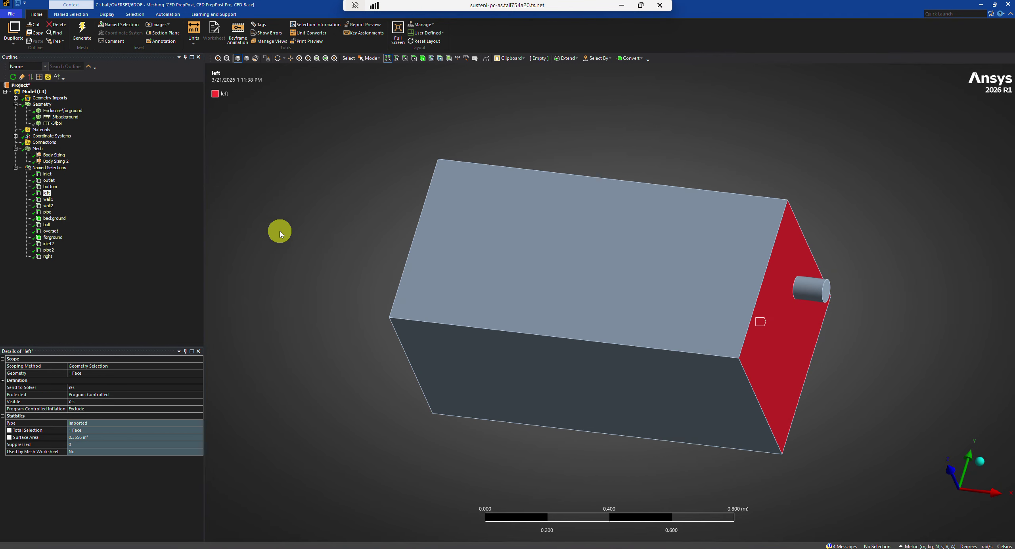
click(48, 207)
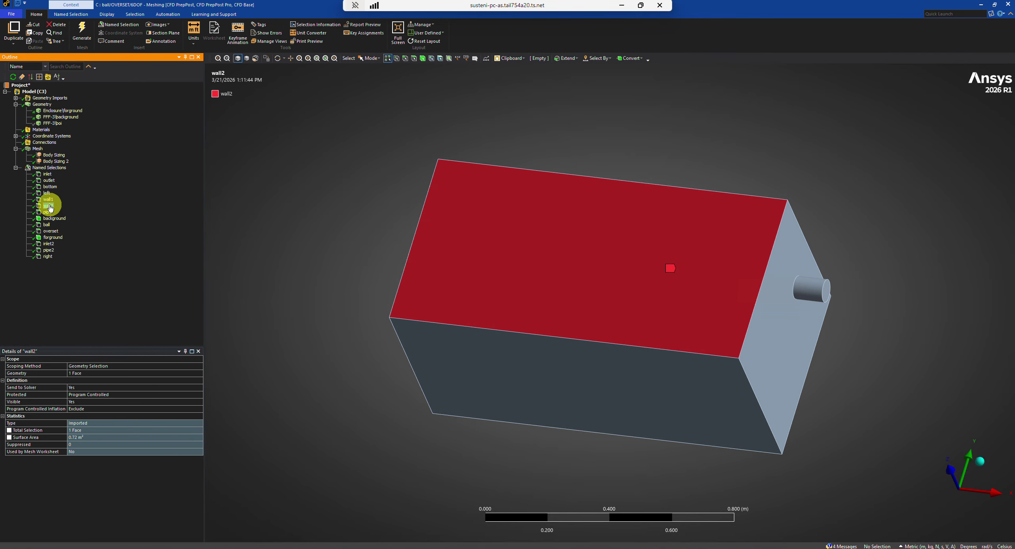
click(49, 200)
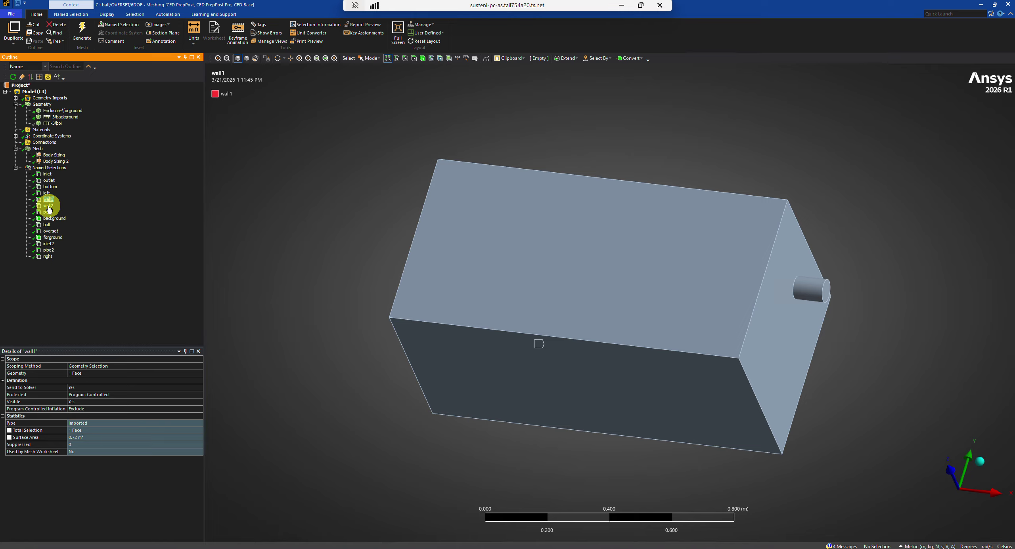
click(51, 233)
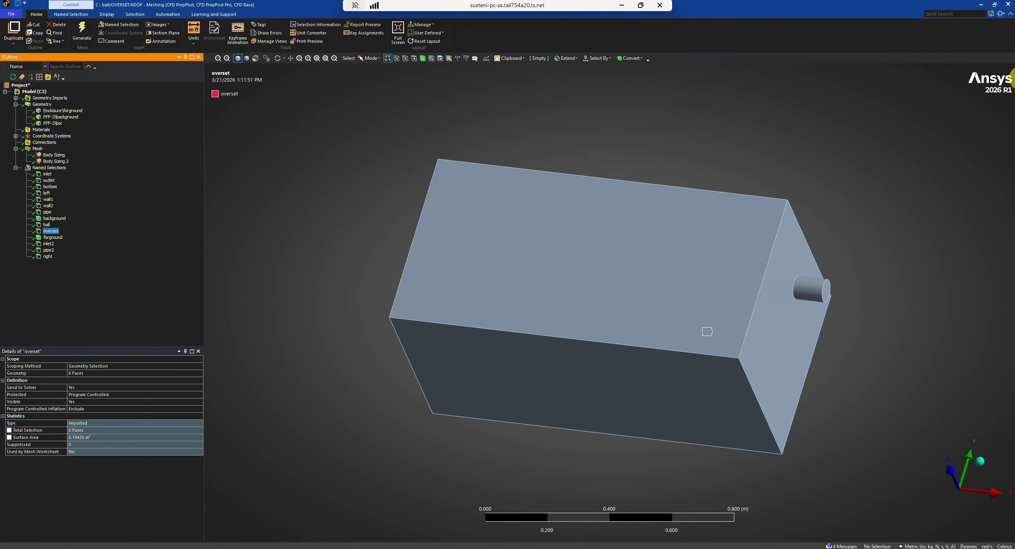
click(1009, 6)
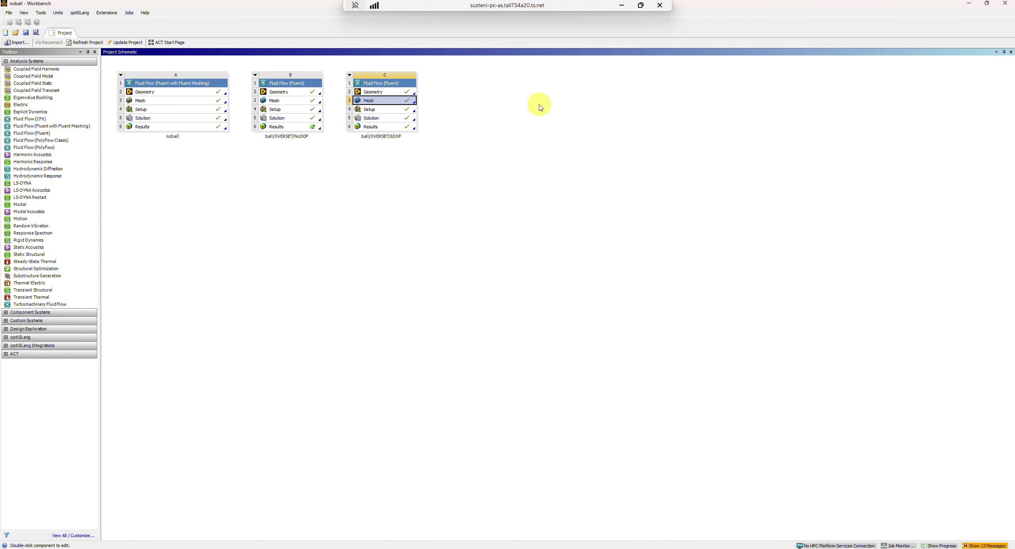
Open the Solution of the ball/OVERSET/6DOF system in Fluent and review the General settings and the fluid materials
click(376, 119)
double_click(376, 119)
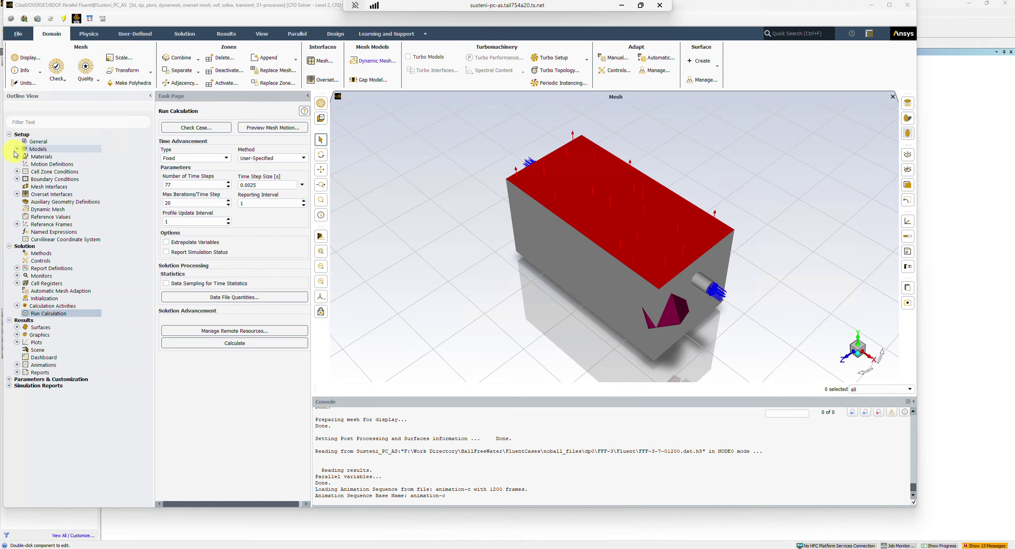
click(26, 142)
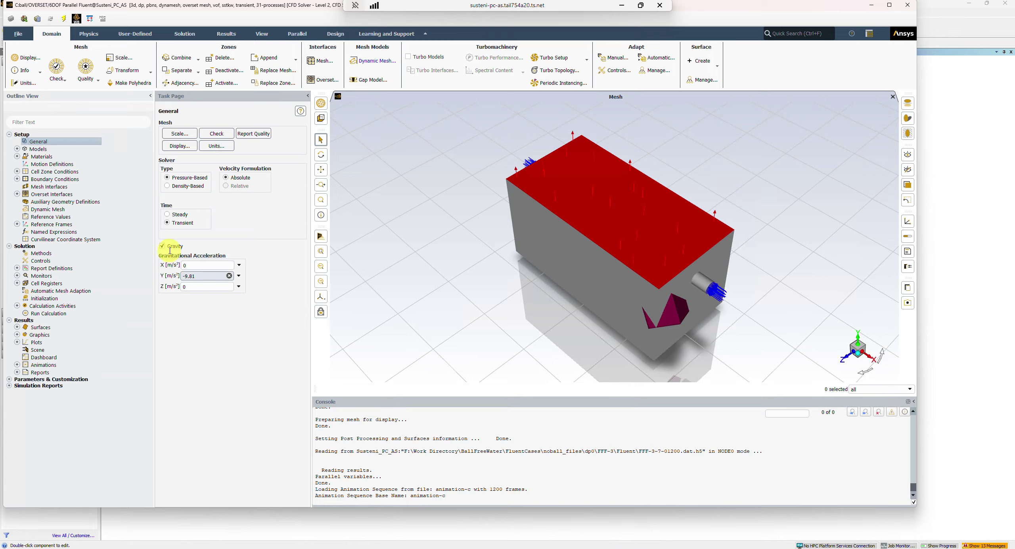
click(17, 156)
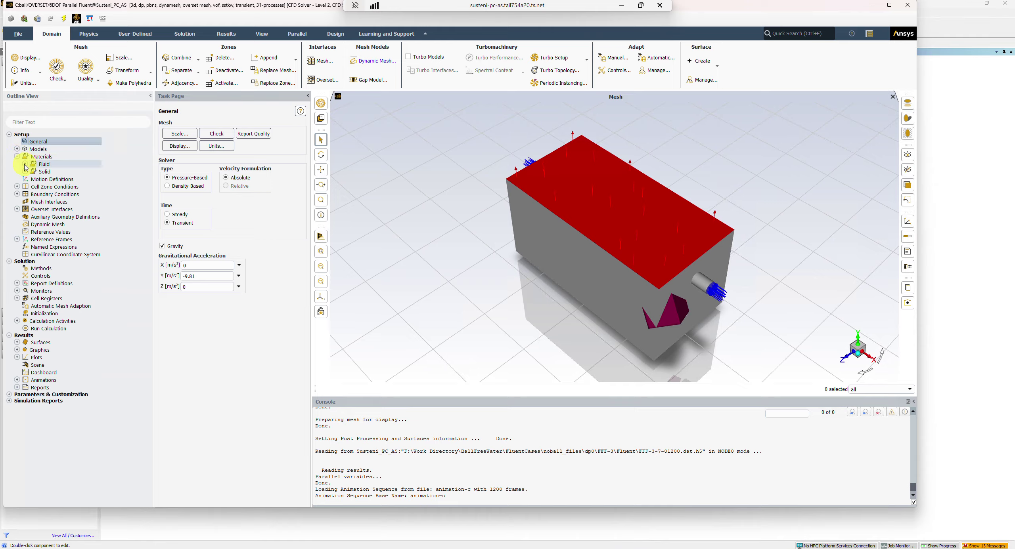
click(25, 163)
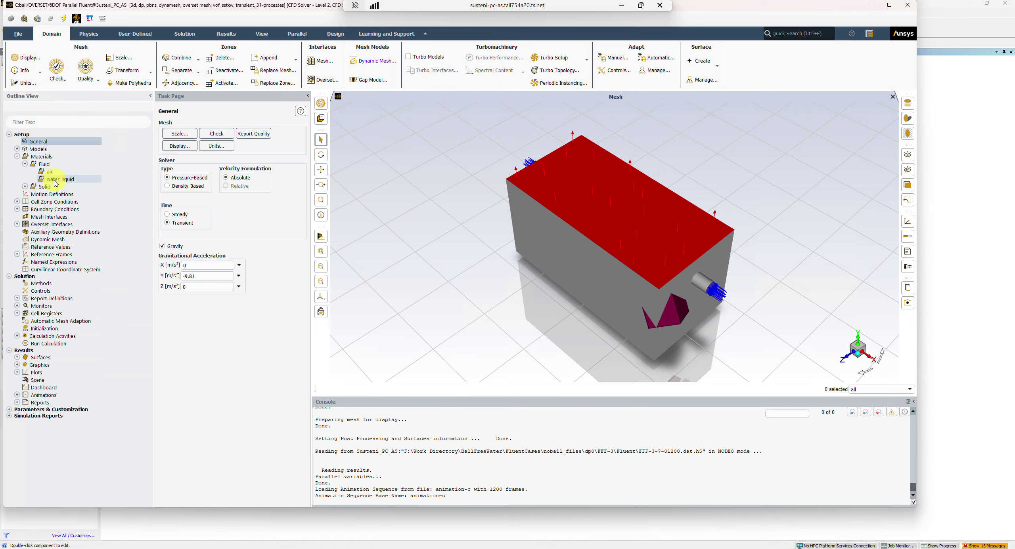
Review the Volume of Fluid multiphase model settings and its air and water phases, and close the dialog
click(17, 149)
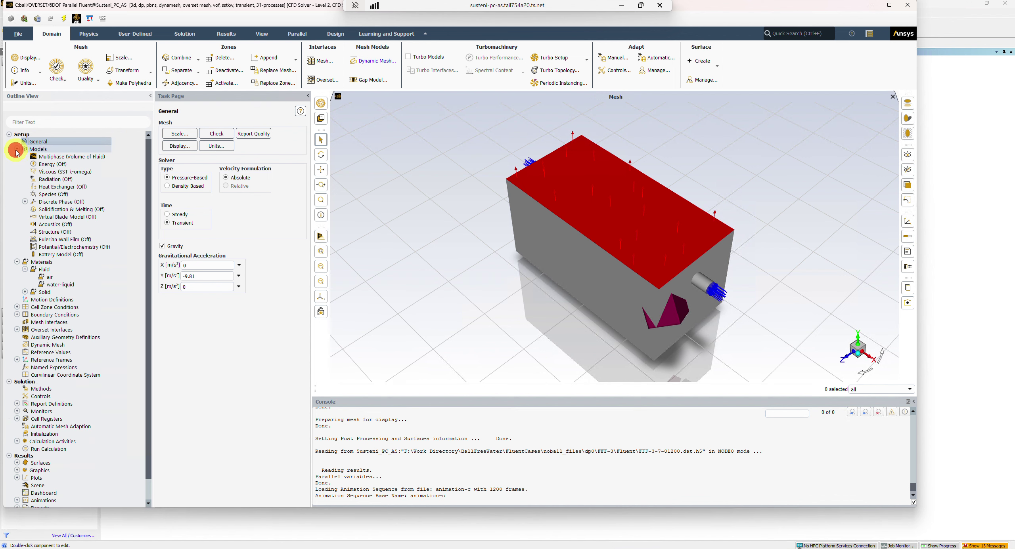
click(69, 158)
double_click(69, 158)
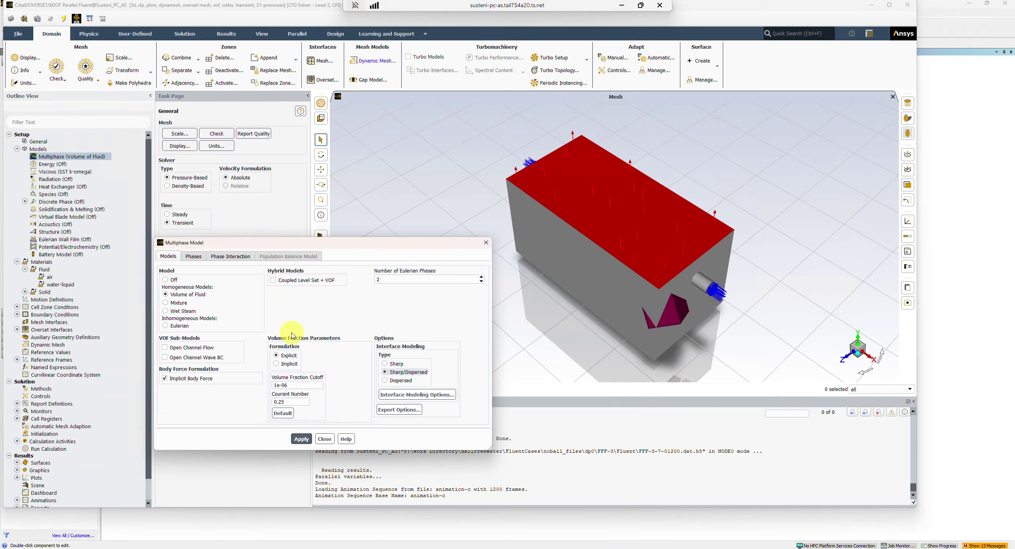
click(194, 258)
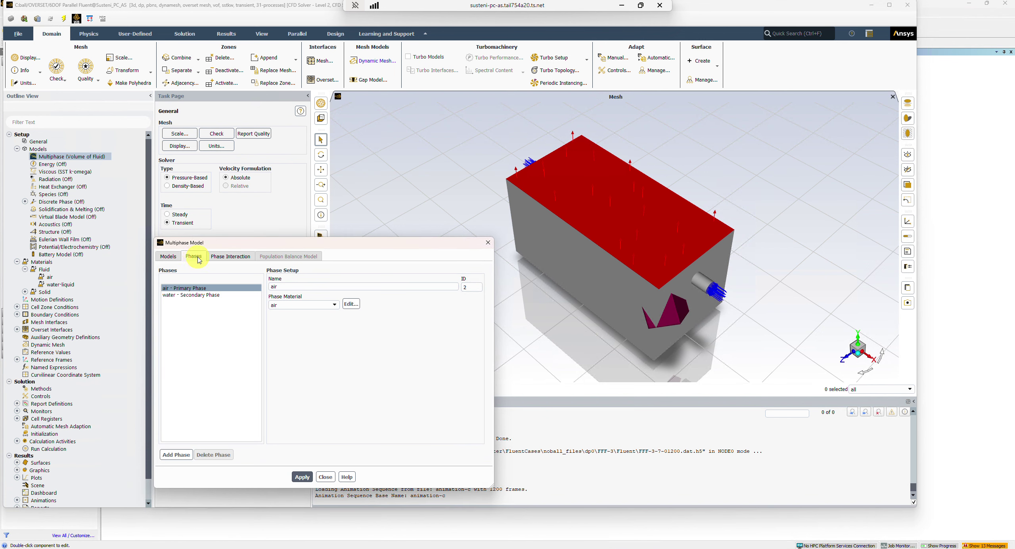
click(212, 298)
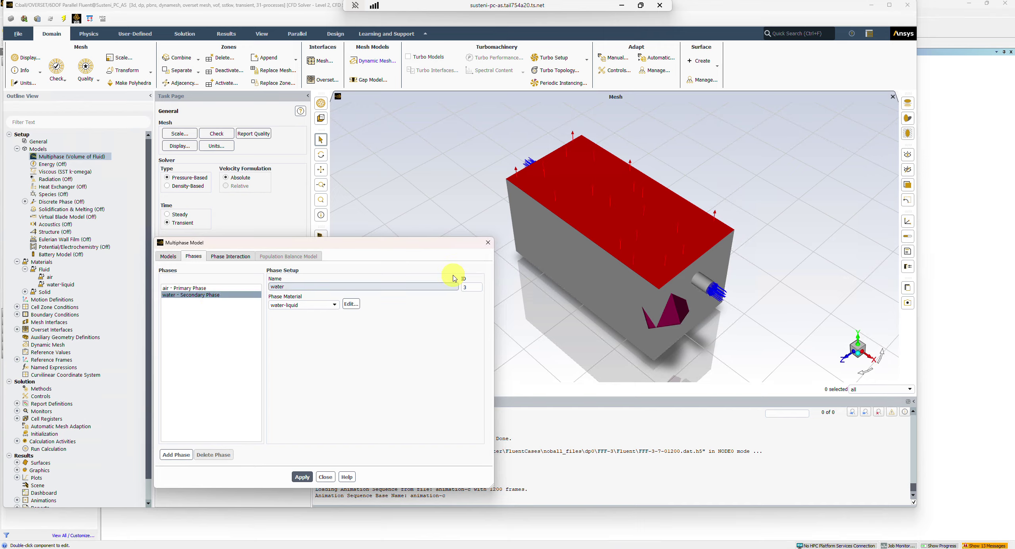
click(488, 242)
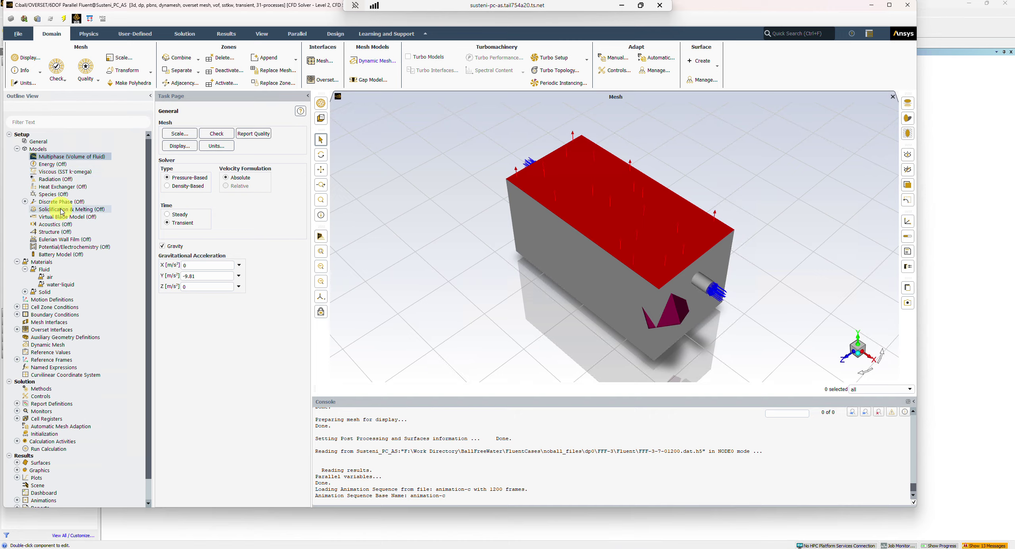
Review the inlet boundary condition's mixture momentum settings and its water phase volume fraction
click(16, 315)
click(25, 322)
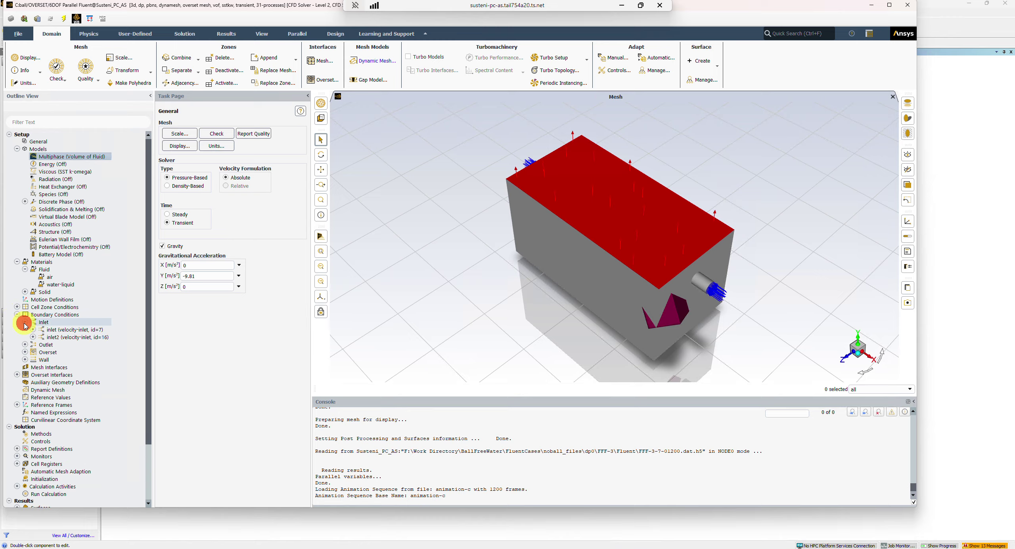
double_click(64, 329)
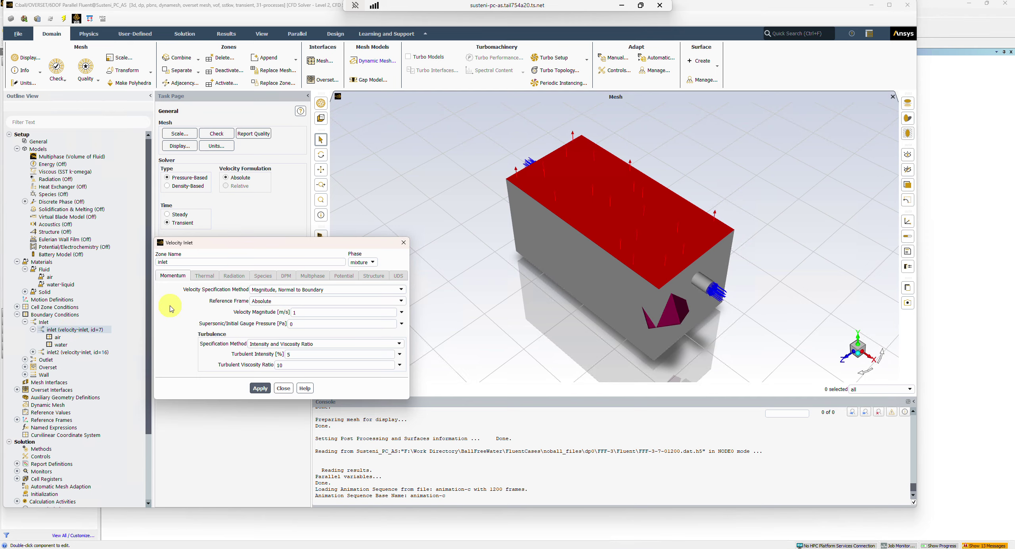
click(402, 243)
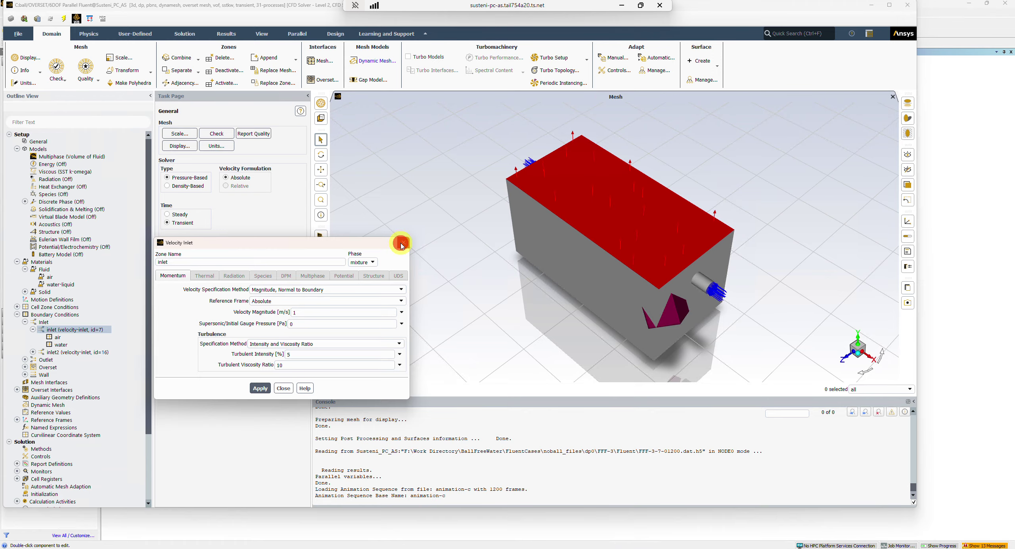
double_click(66, 345)
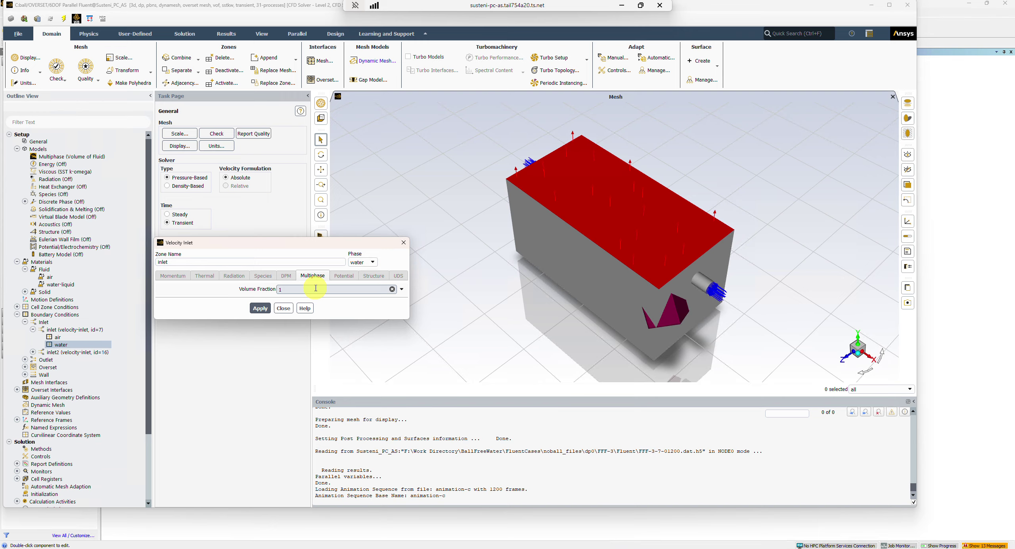
click(403, 243)
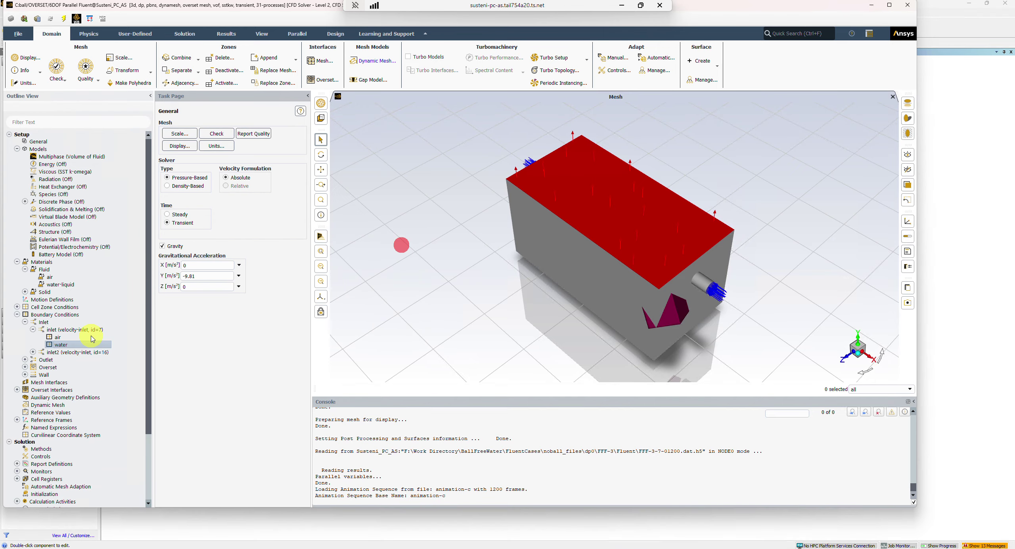
Expand the overset boundary and review the overset interface's background and component zones, closing its dialog without changes
click(25, 367)
click(33, 375)
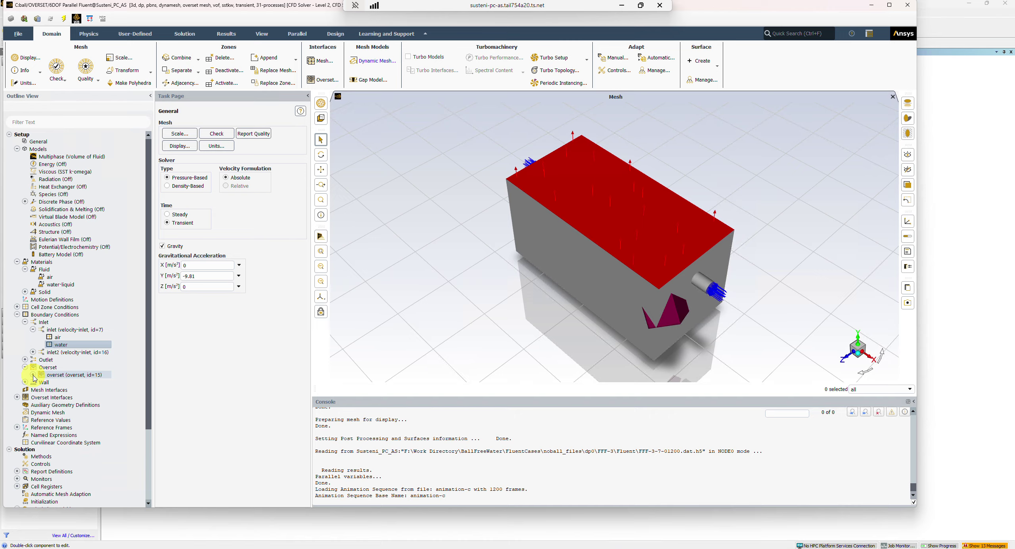
click(17, 398)
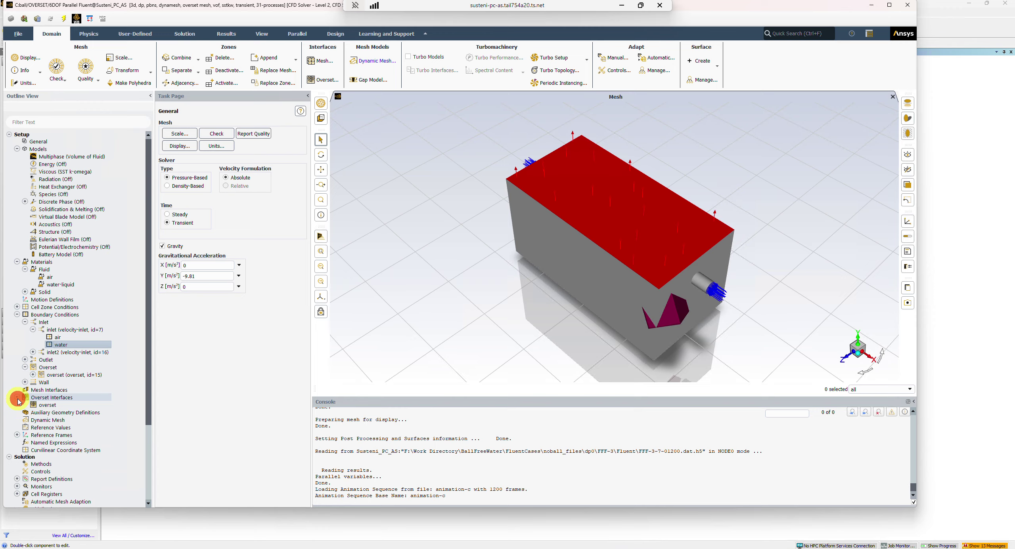
click(35, 405)
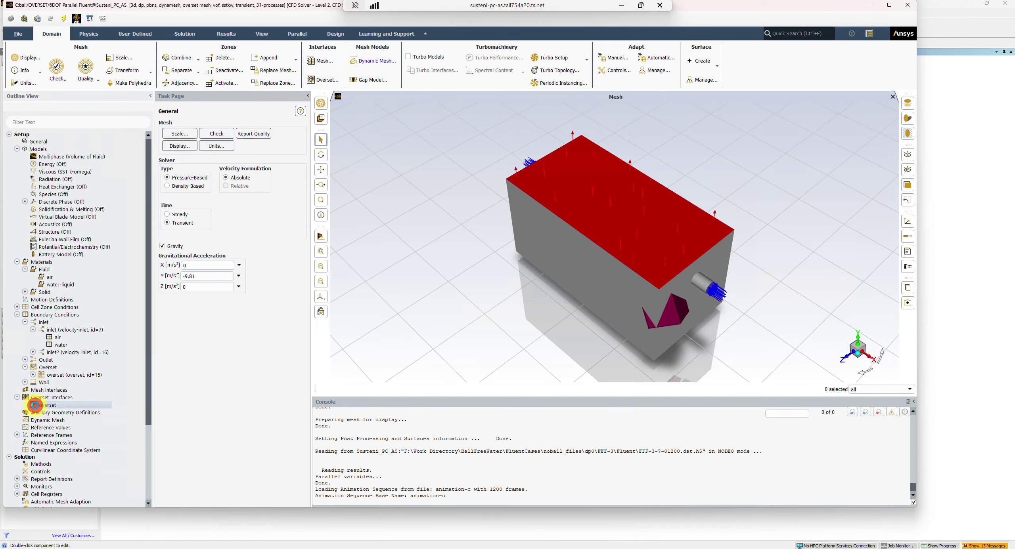
double_click(35, 405)
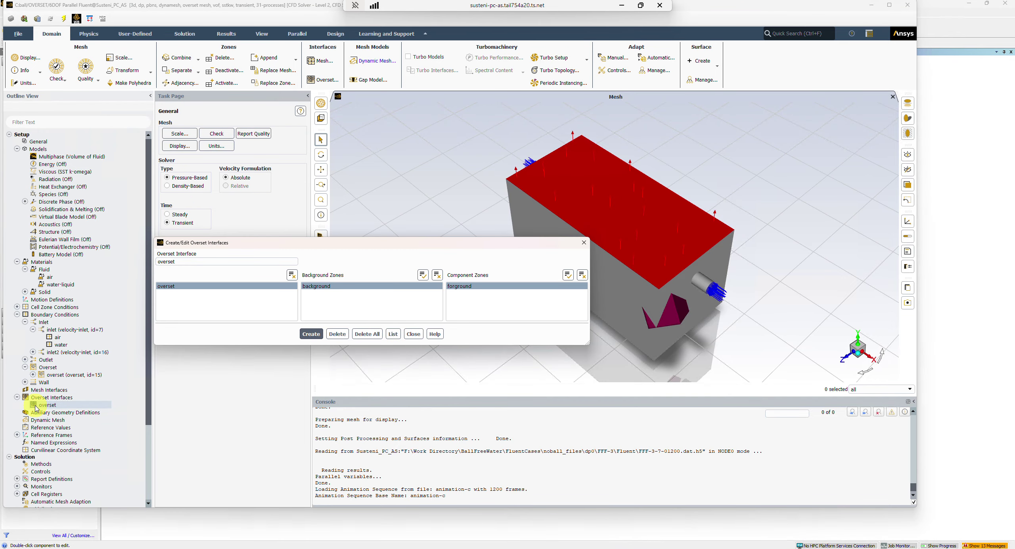
click(314, 286)
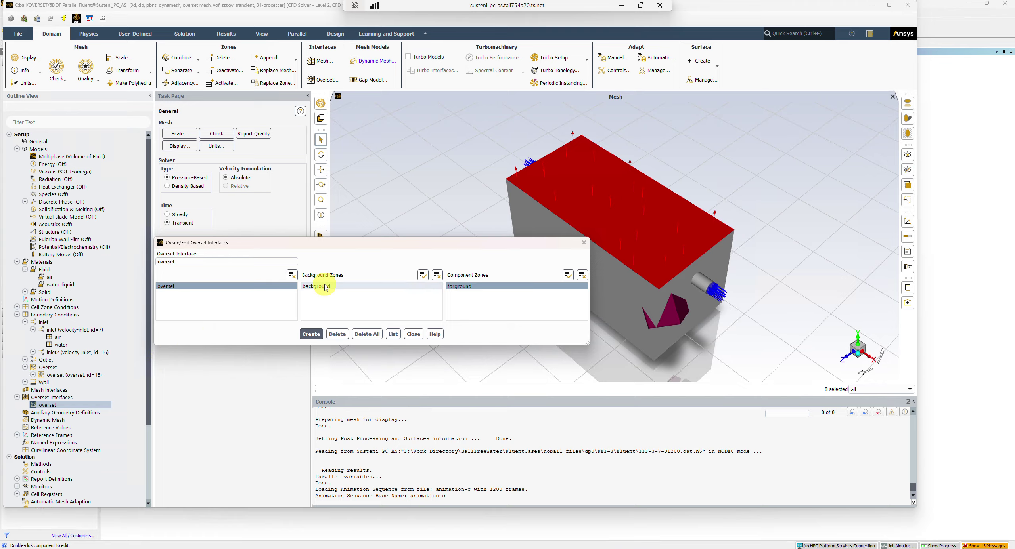
click(430, 287)
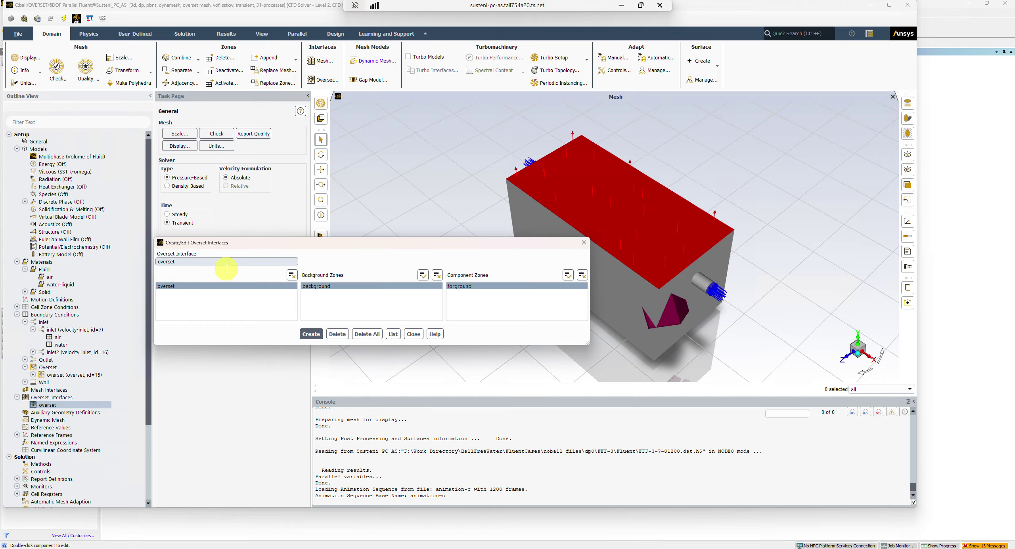
click(583, 243)
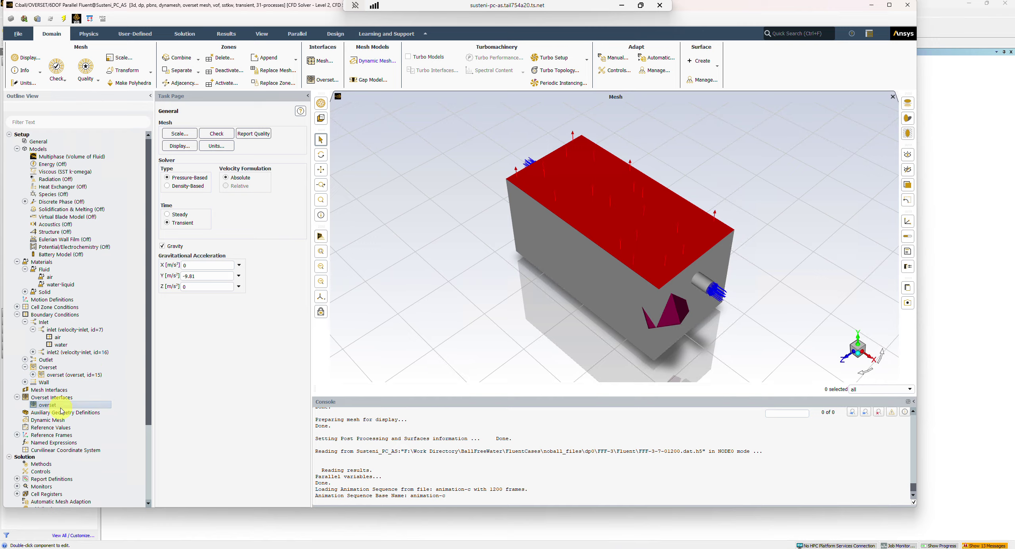
Review the Dynamic Mesh settings and user-defined tools, and switch to File Explorer to open the FluentCases folder
double_click(51, 421)
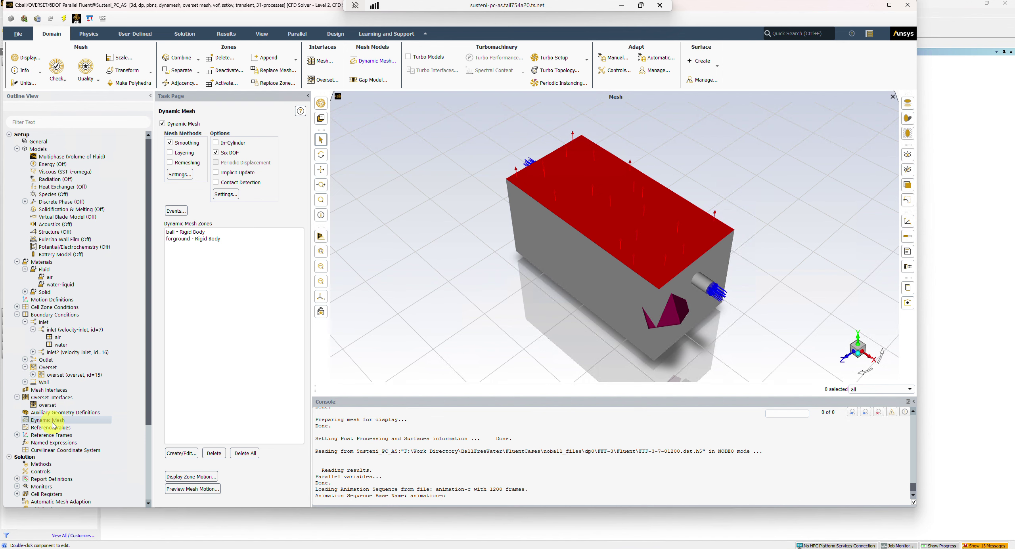
click(148, 36)
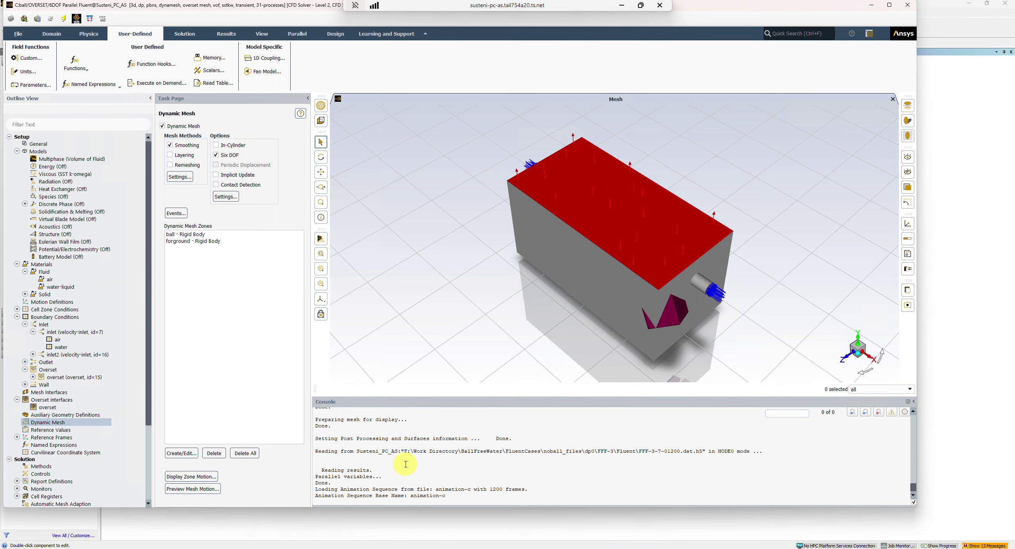
click(491, 548)
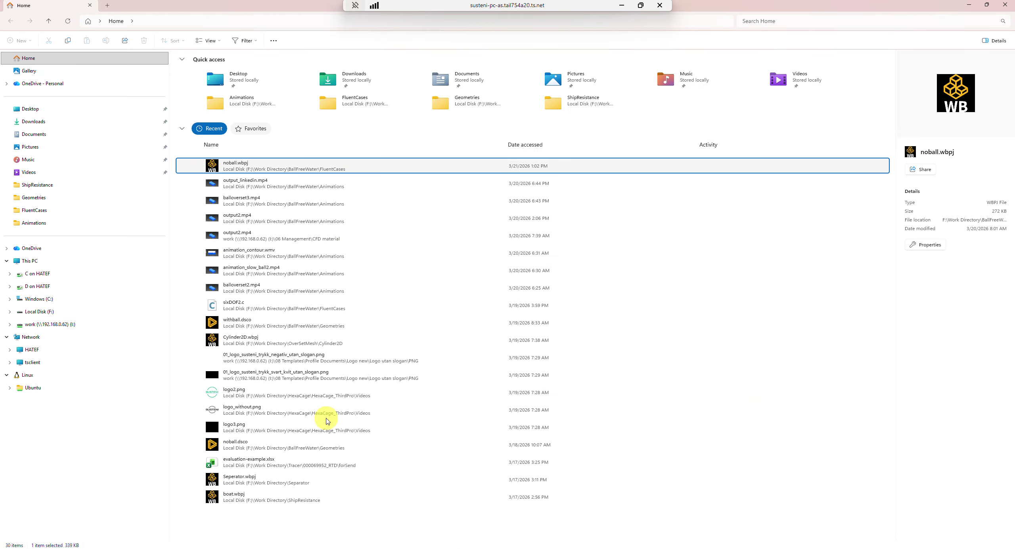
click(44, 210)
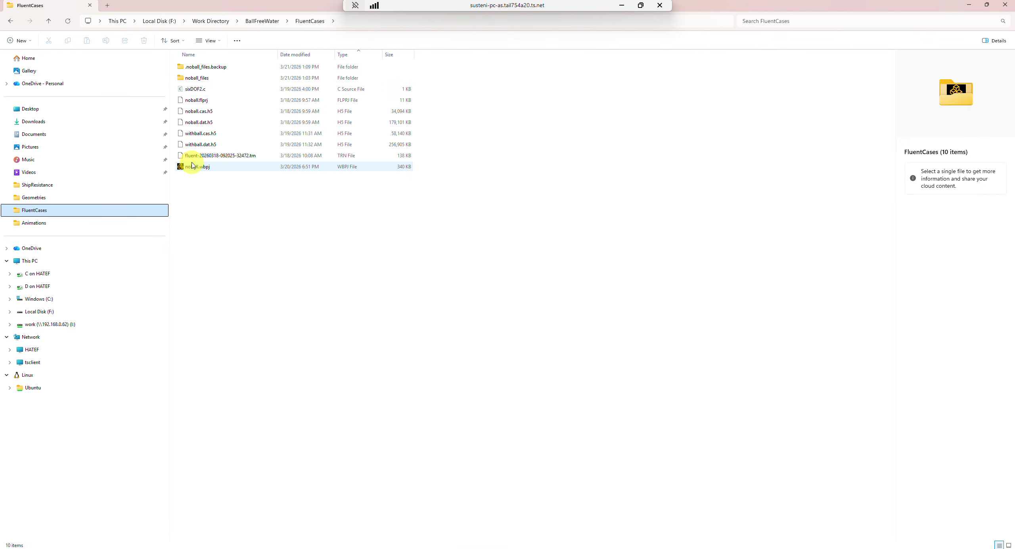
Open the sixDOF2.c source file from the FluentCases folder and review its code
click(206, 91)
double_click(206, 91)
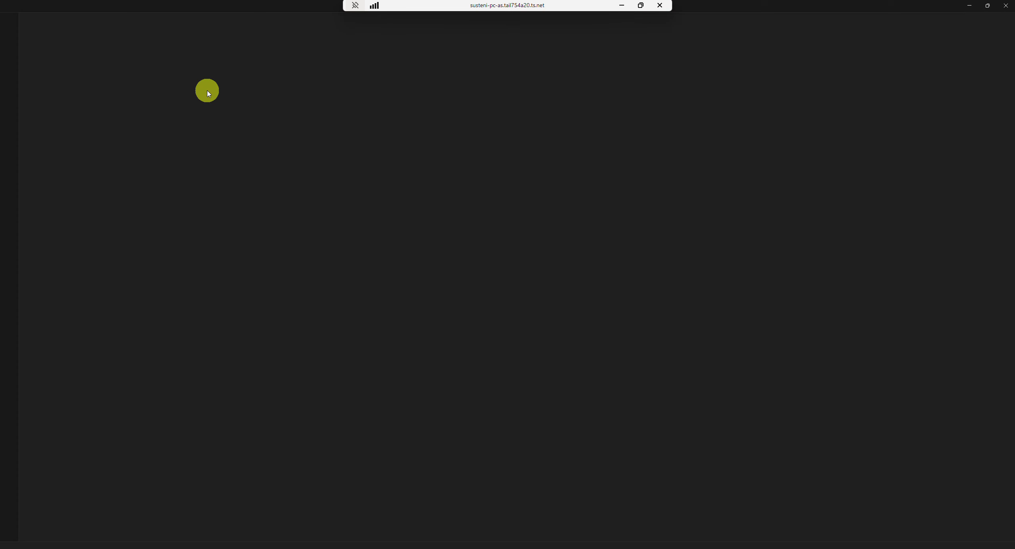
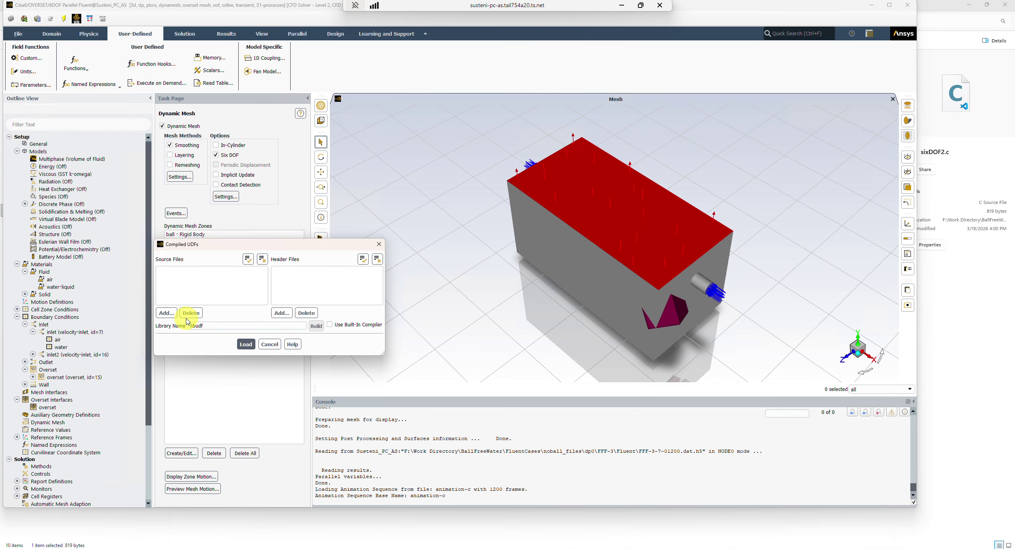
Add sixDOF2.c from the FluentCases folder to the compiled UDF source files, and close the dialog without building or loading the library
click(165, 313)
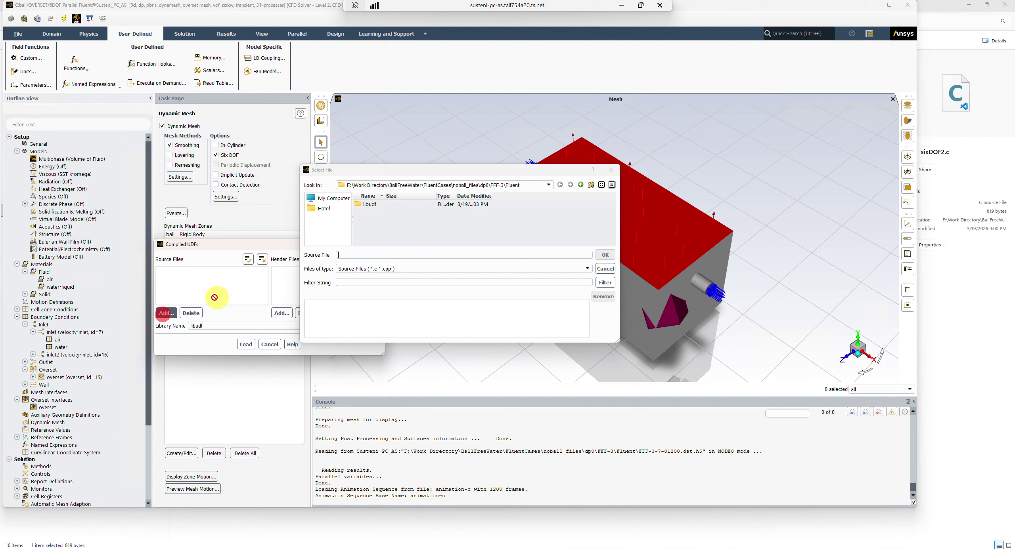
click(583, 185)
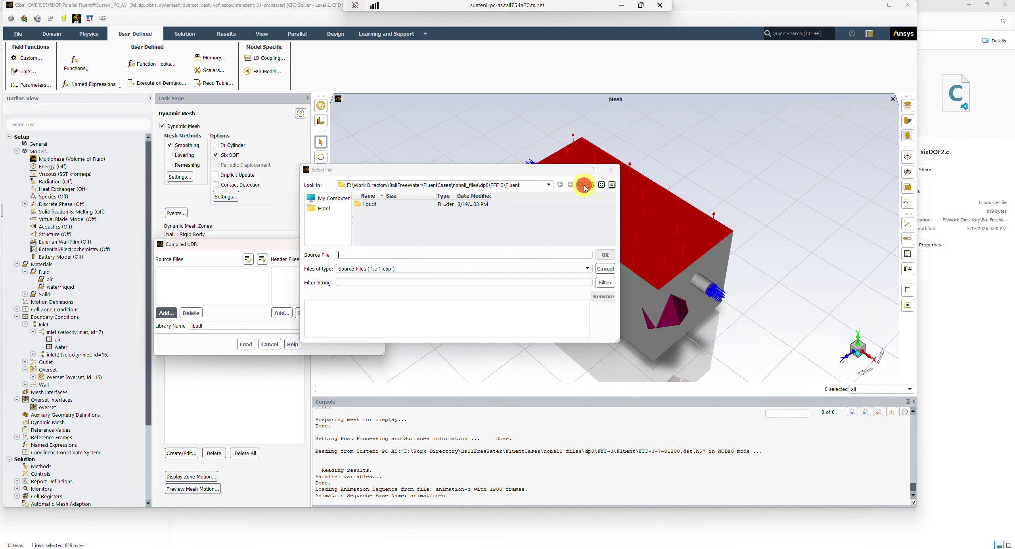
click(583, 186)
click(583, 185)
click(583, 186)
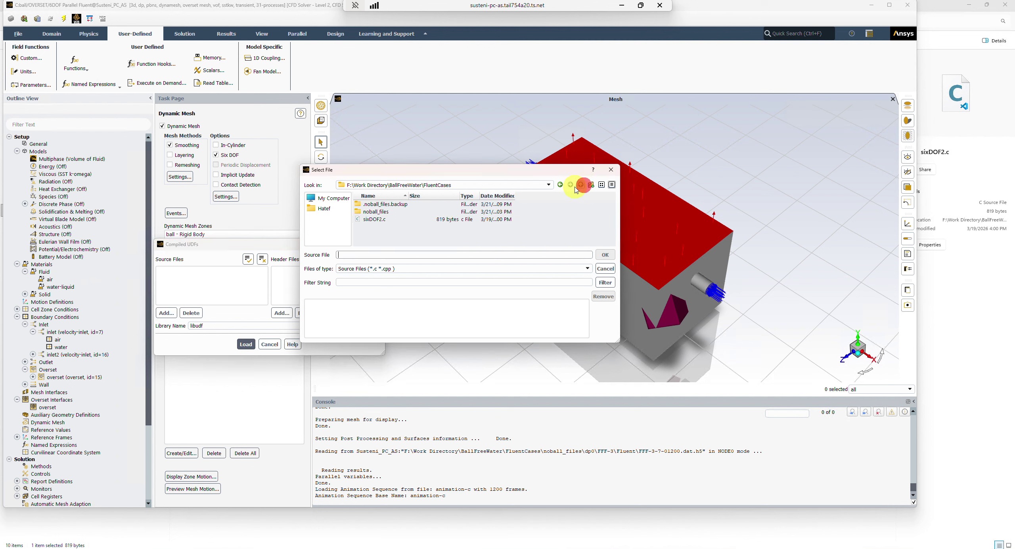
double_click(377, 220)
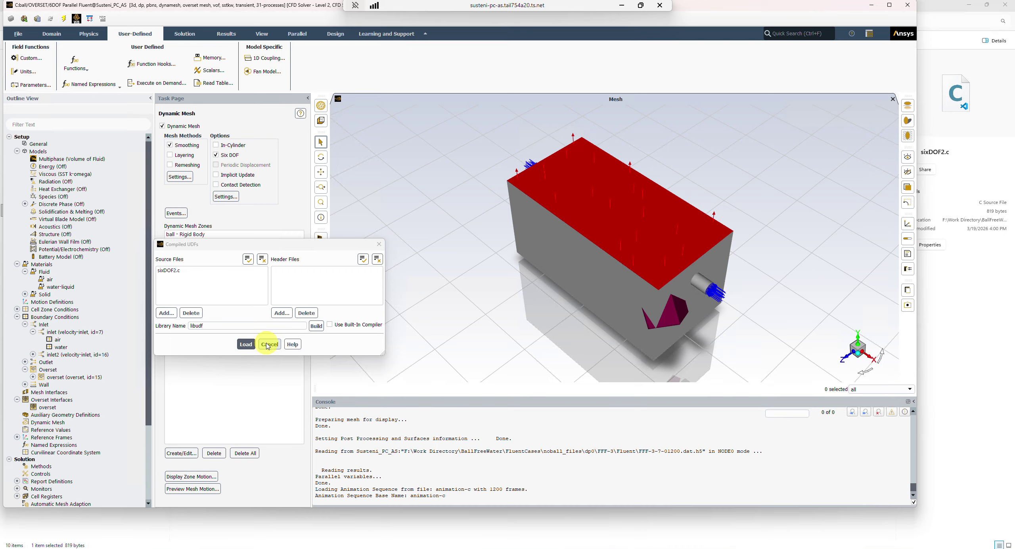
click(379, 249)
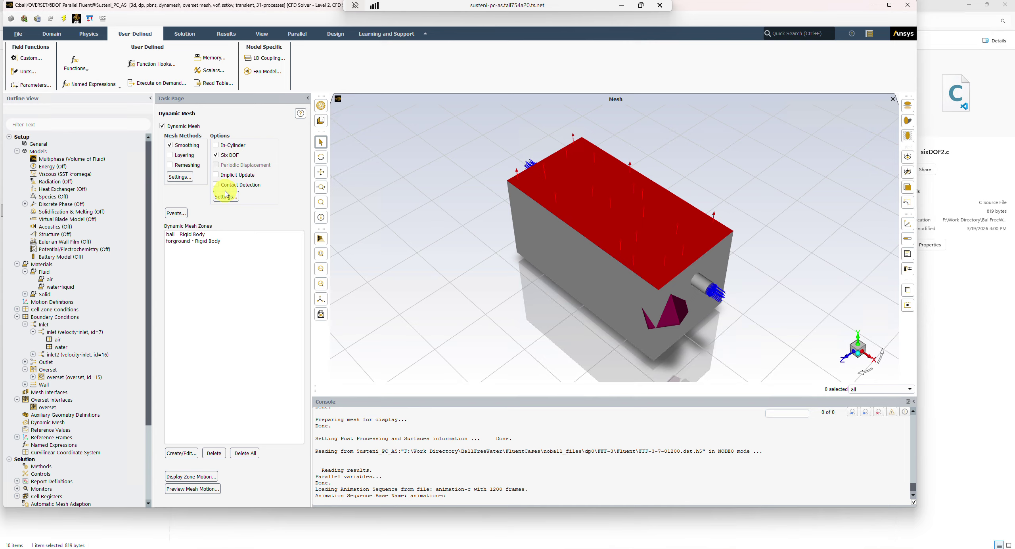
Review the rigid-body motion attributes and Six DOF options of the ball and forground dynamic mesh zones, and close the dialog
click(181, 453)
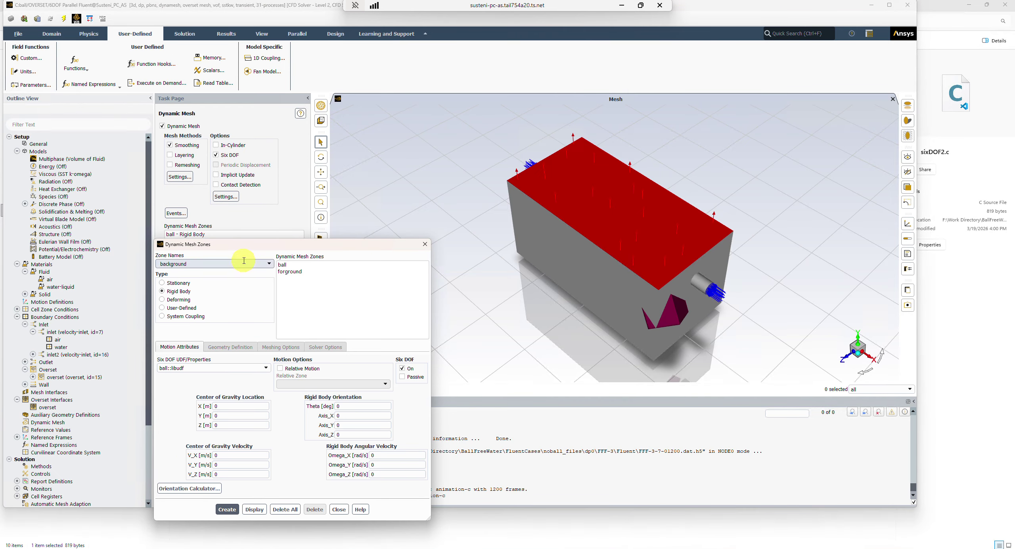
click(282, 265)
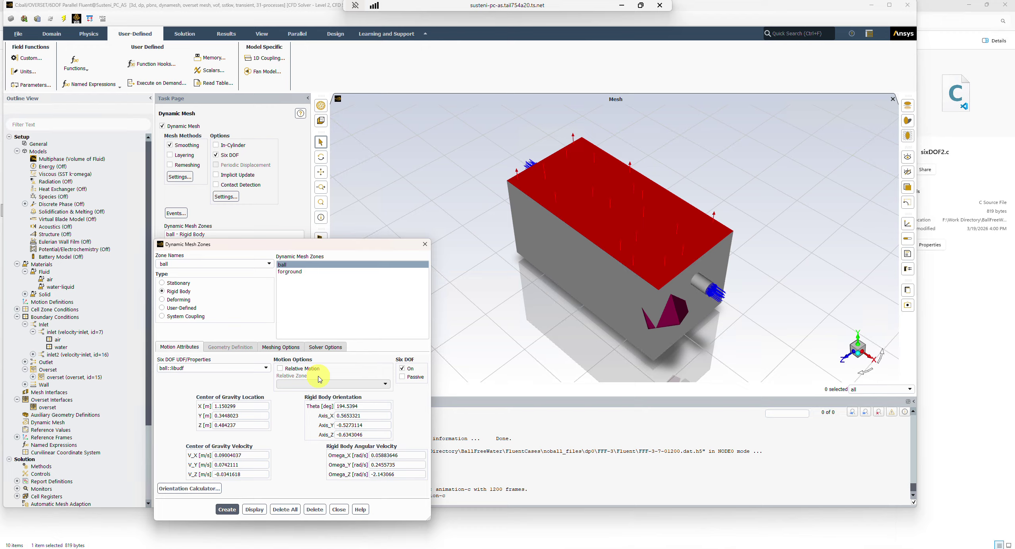
click(289, 273)
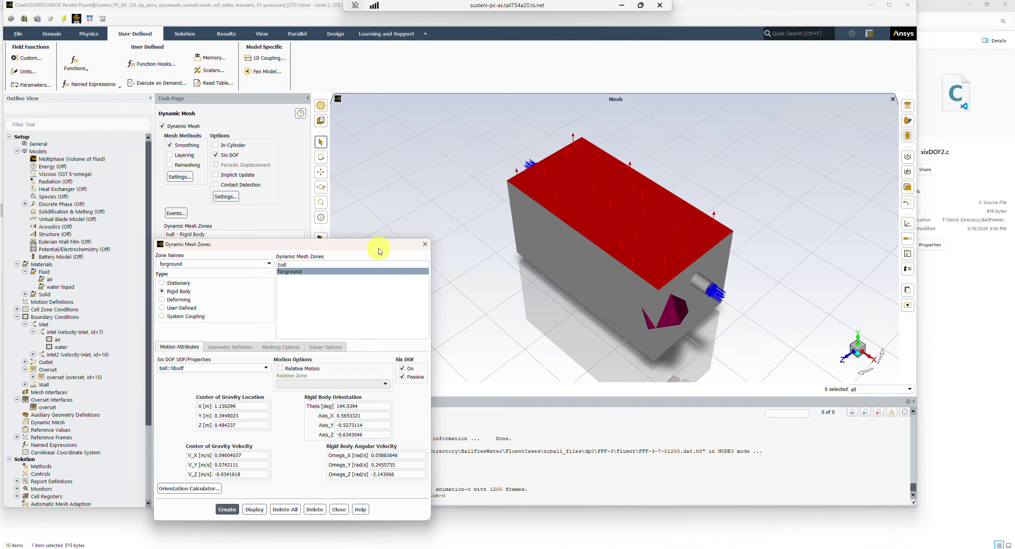
click(425, 244)
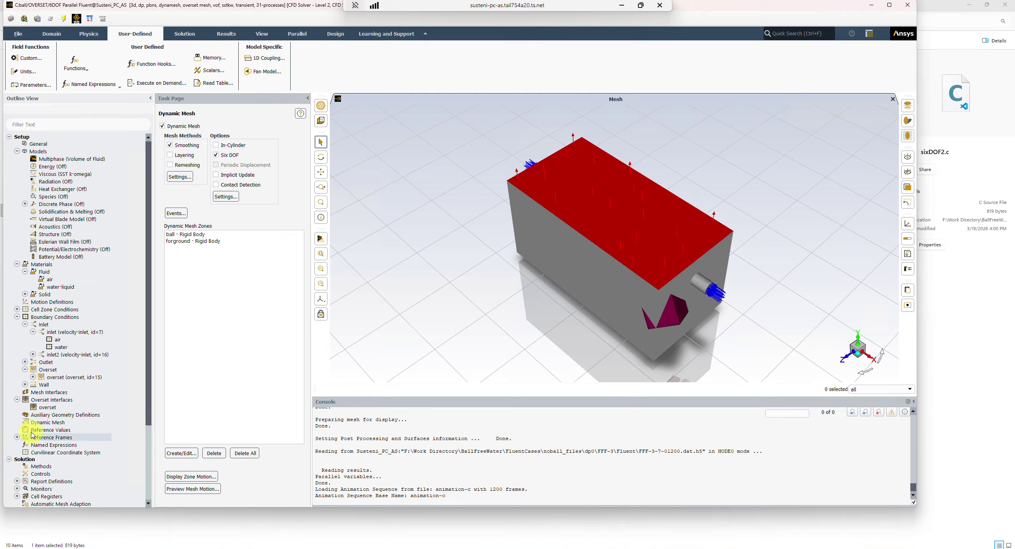
Review the coordinate limits of the region_water cell register and check the domain extents in the Scale Mesh dialog
scroll(74, 417, down, 2)
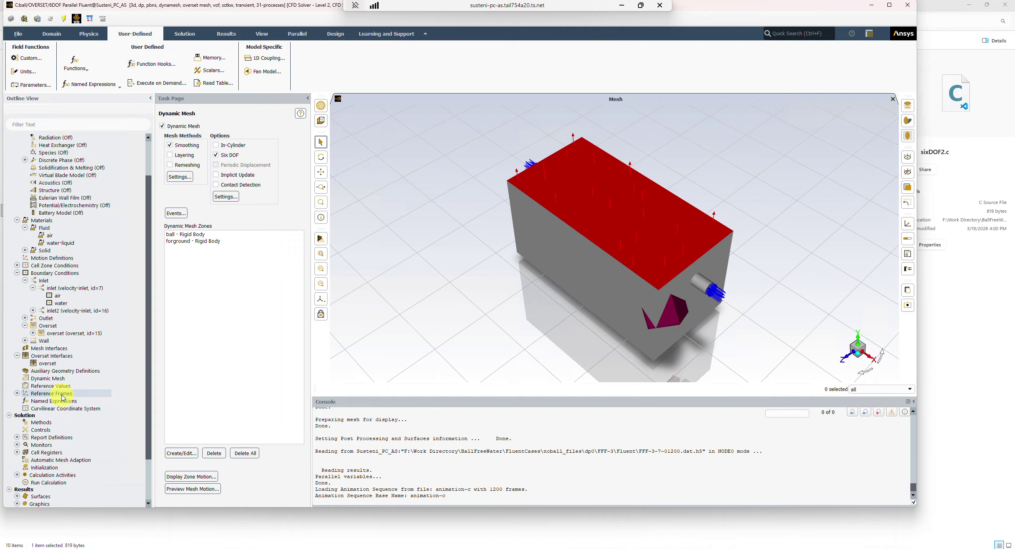
click(16, 453)
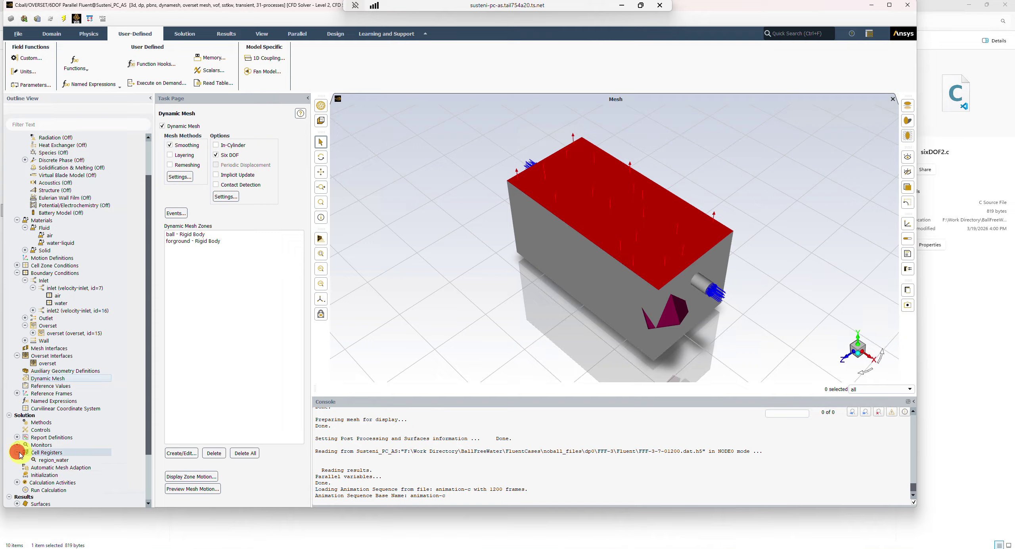
double_click(43, 460)
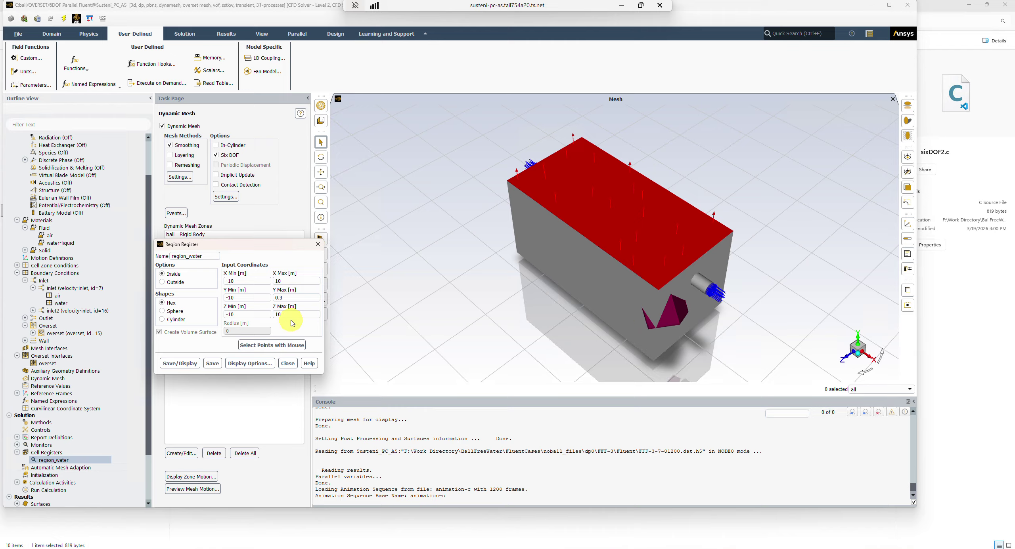
double_click(288, 299)
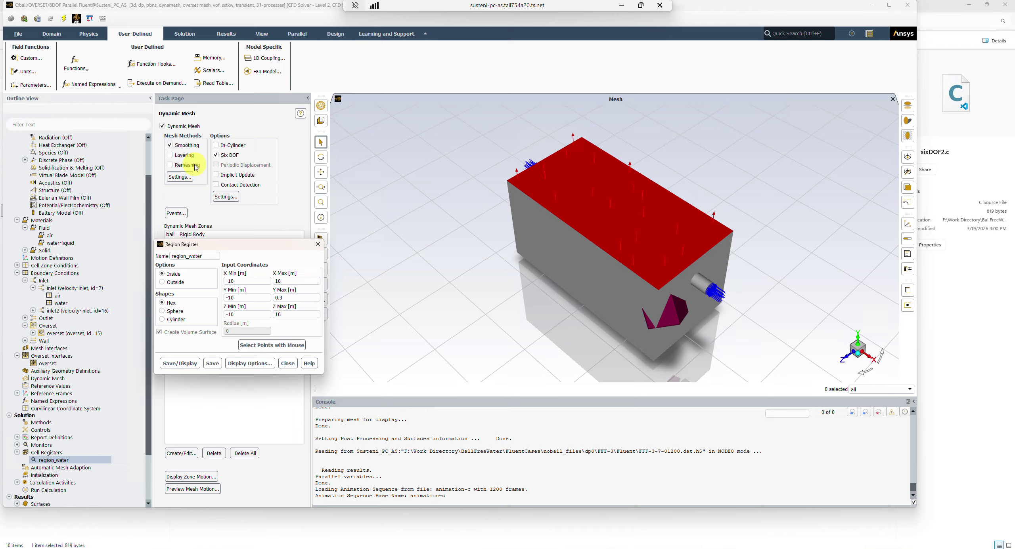
click(37, 37)
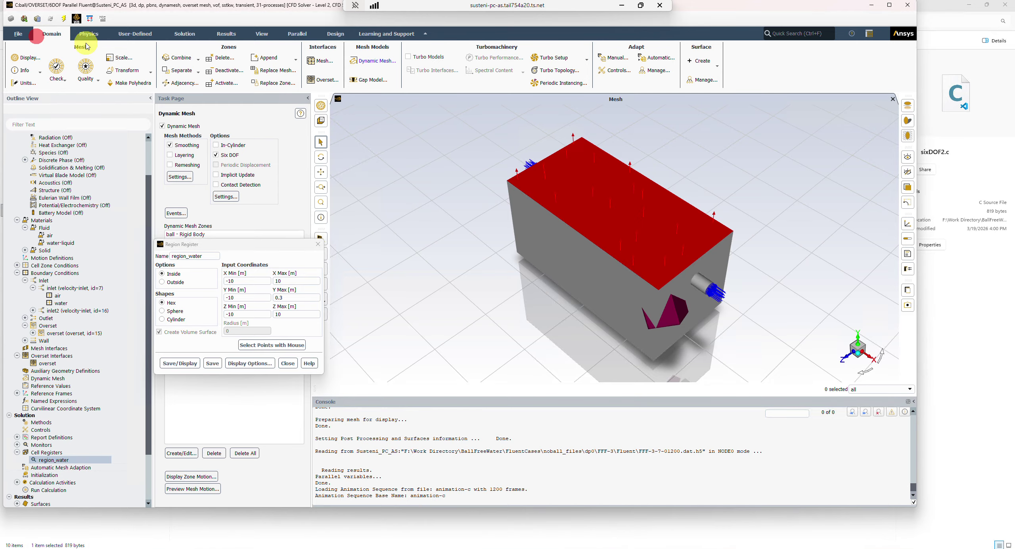
click(120, 58)
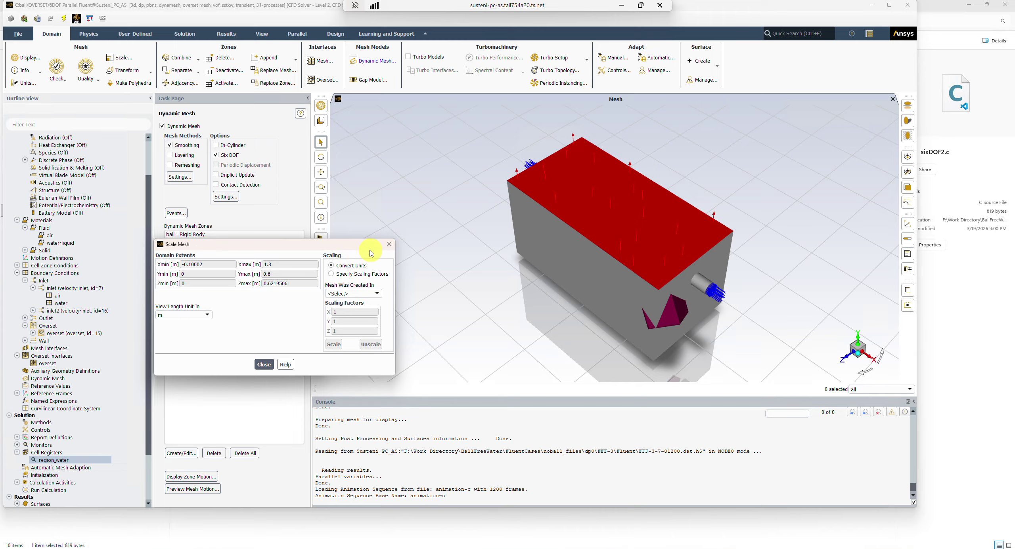
click(389, 244)
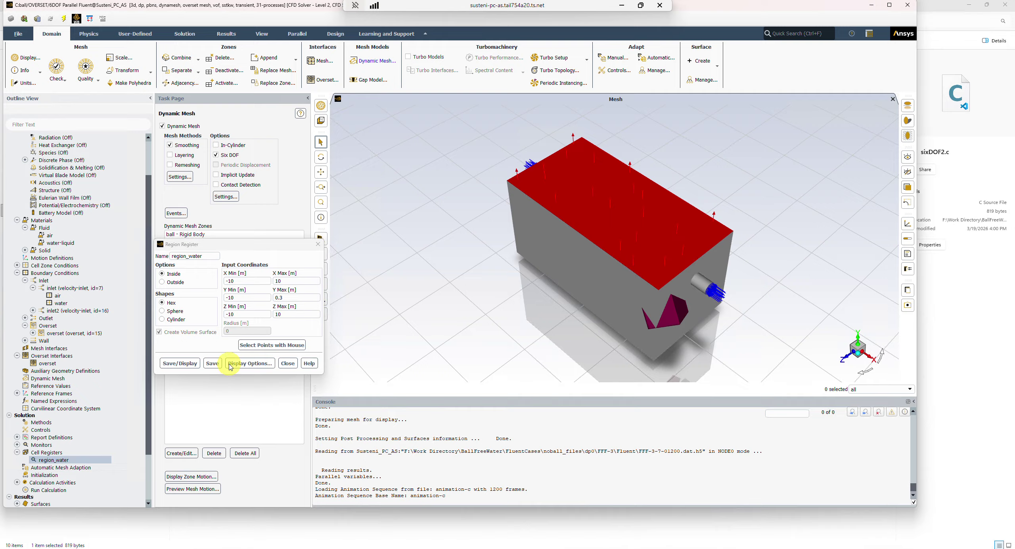
Save and display the region_water cell register, inspect its marked cells from the side, and close its dialog
click(196, 365)
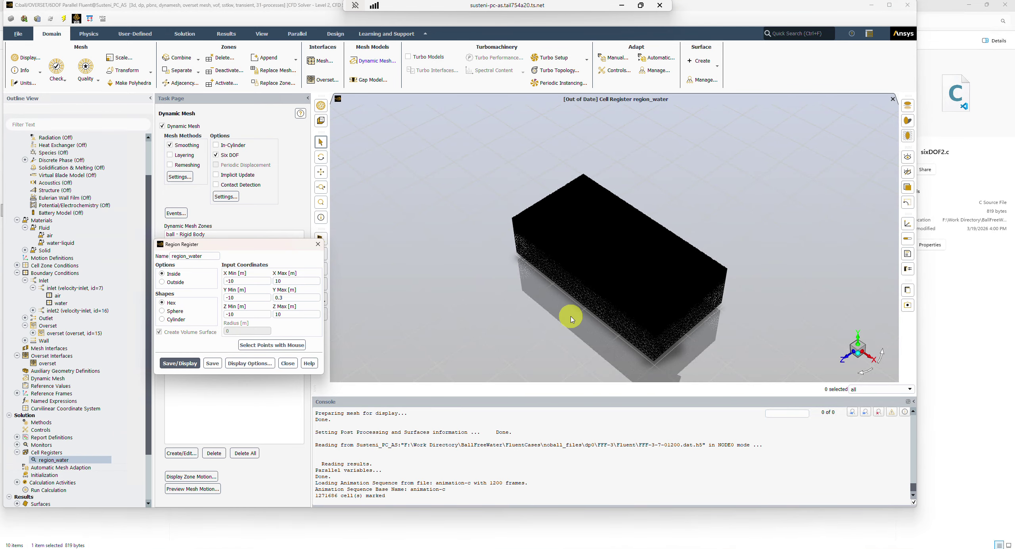
drag(590, 293, 618, 264)
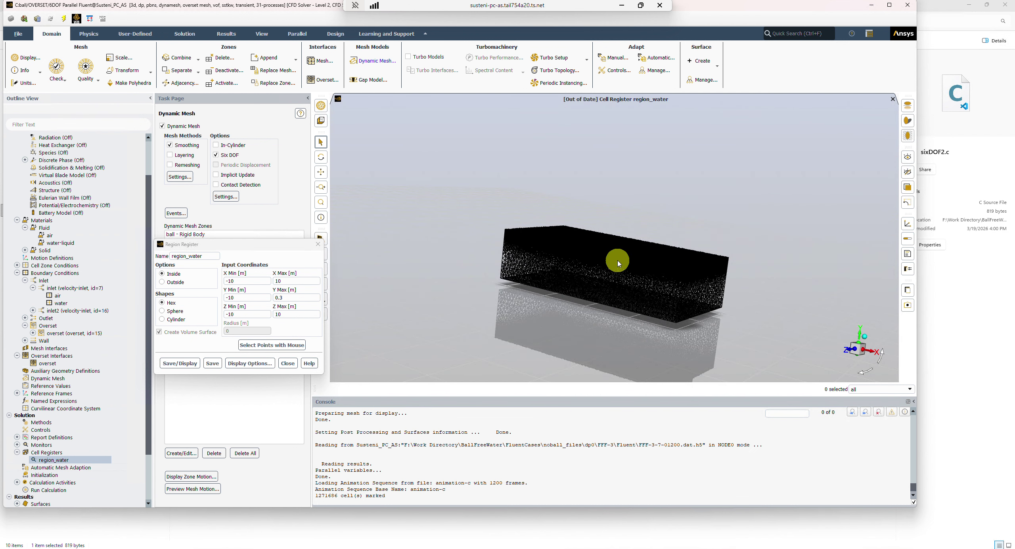
click(317, 245)
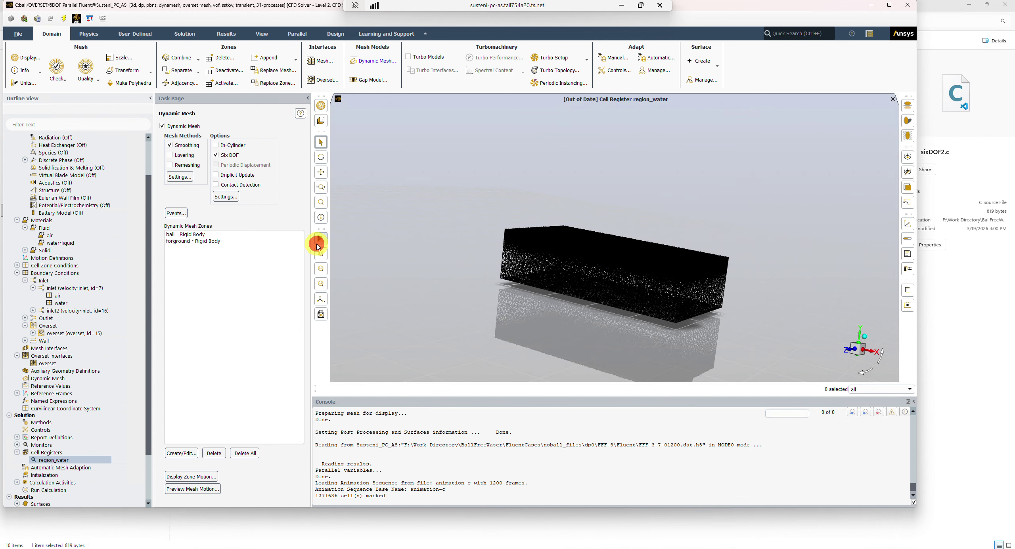
Set up a patch of the water phase's volume fraction with value 0 for the background and forground zones
click(54, 475)
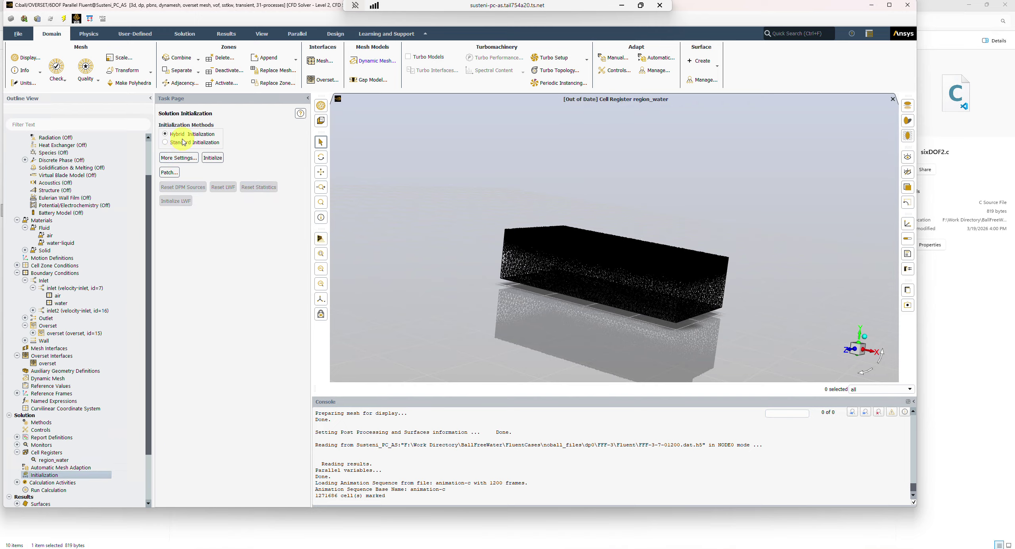
click(169, 172)
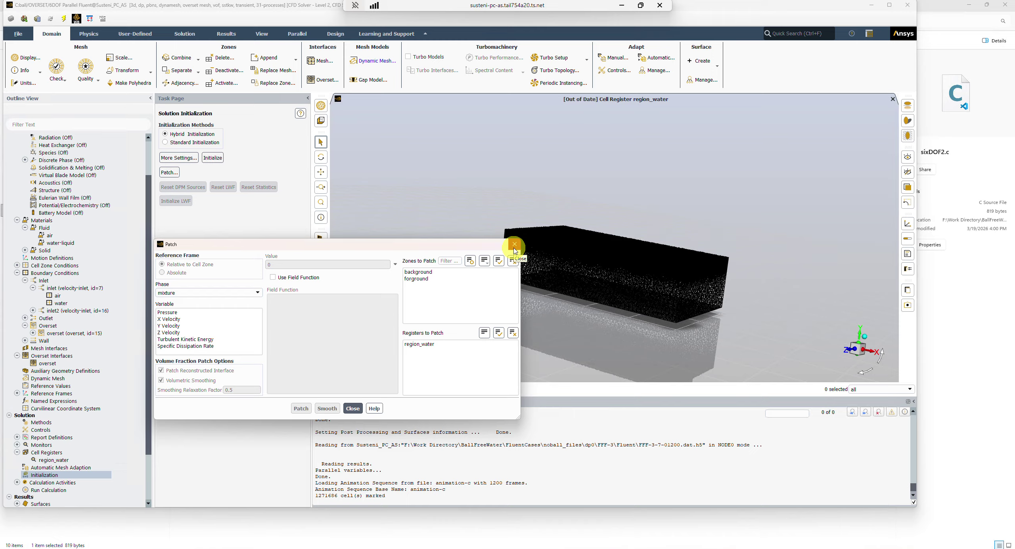
click(238, 293)
click(199, 308)
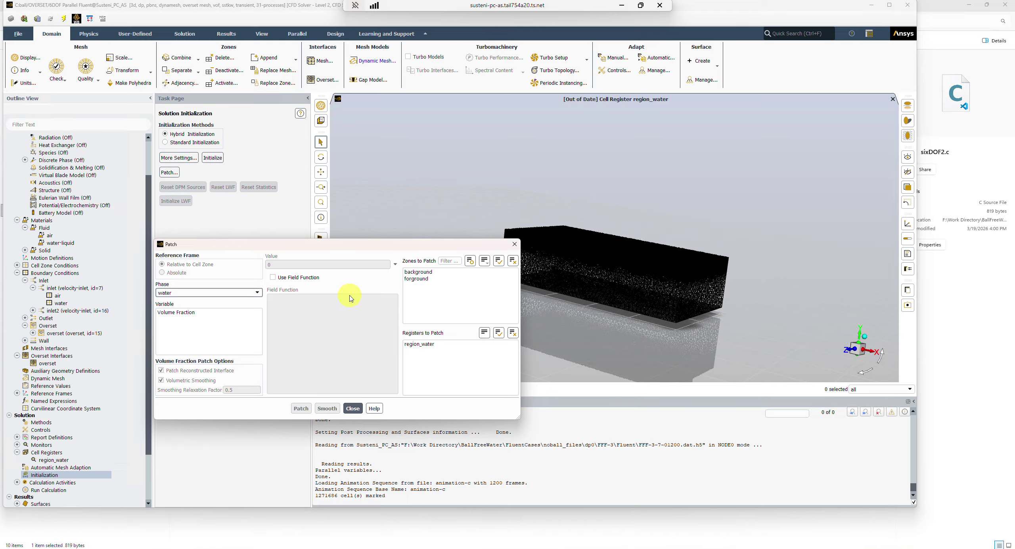
click(498, 261)
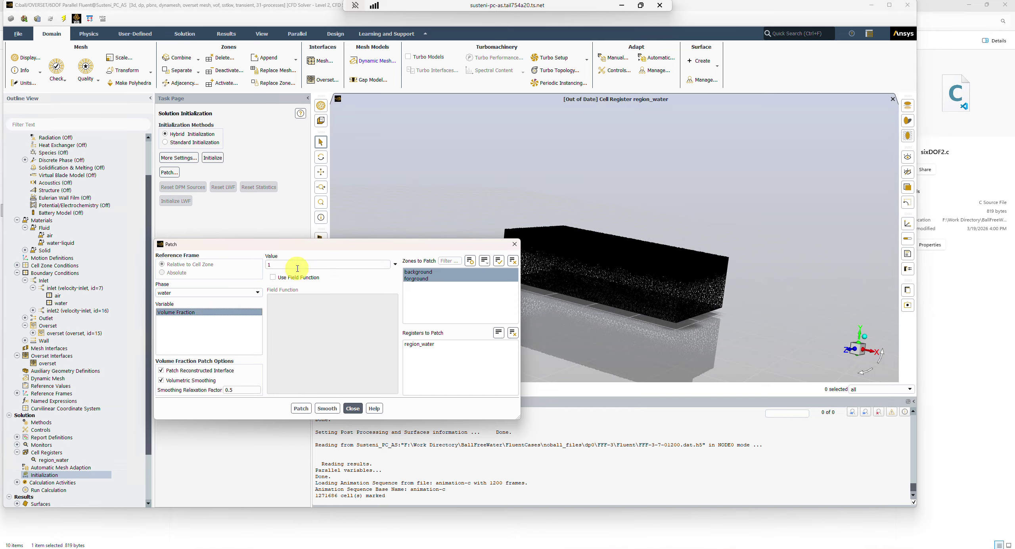
click(298, 265)
text(0)
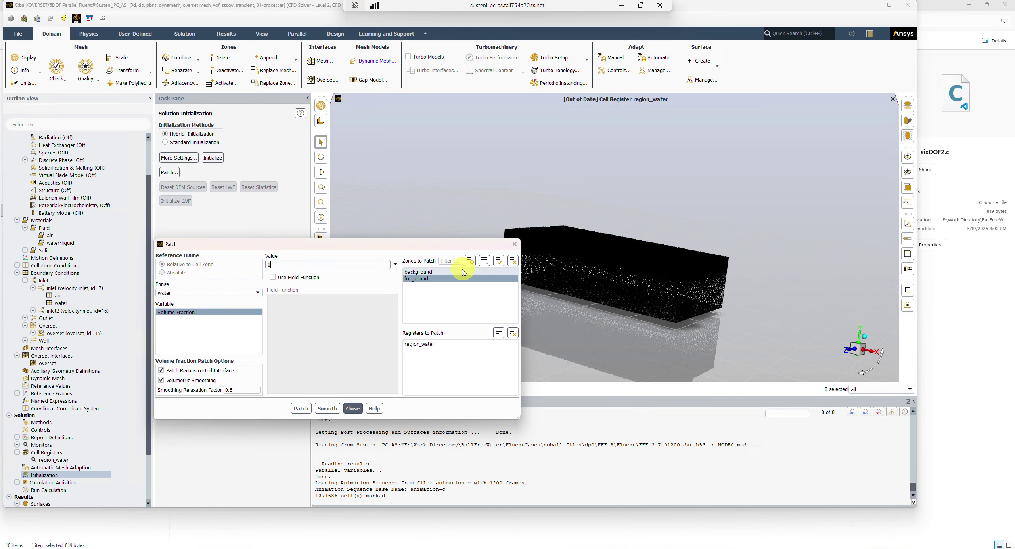
Change the patch target to only the region_water register with value 1, and close the dialog without patching
click(511, 261)
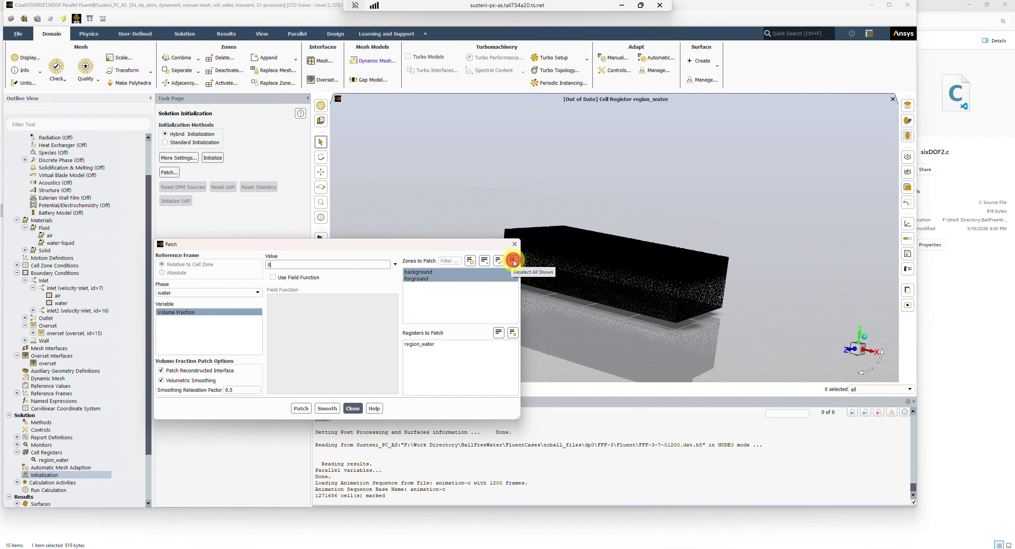
click(426, 344)
click(278, 264)
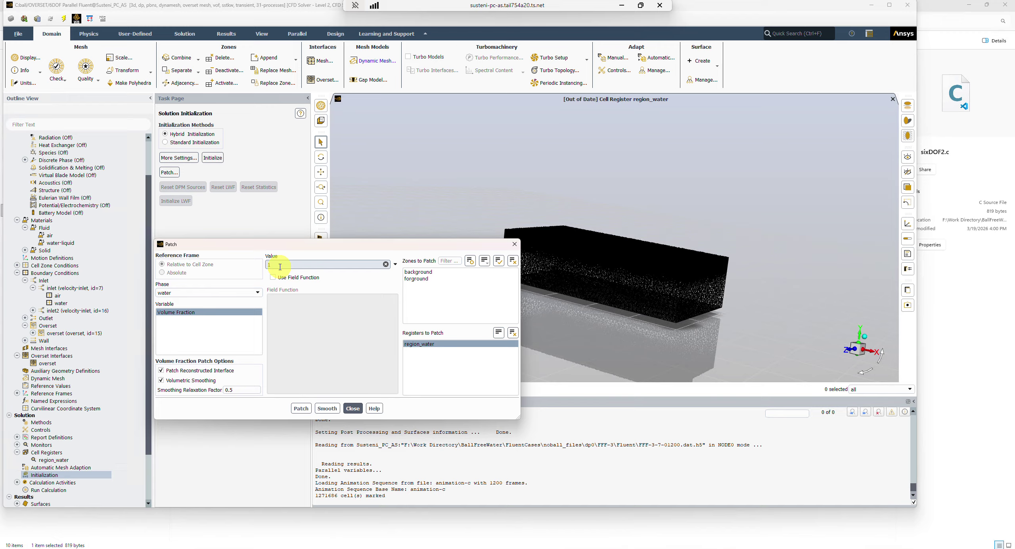
click(515, 246)
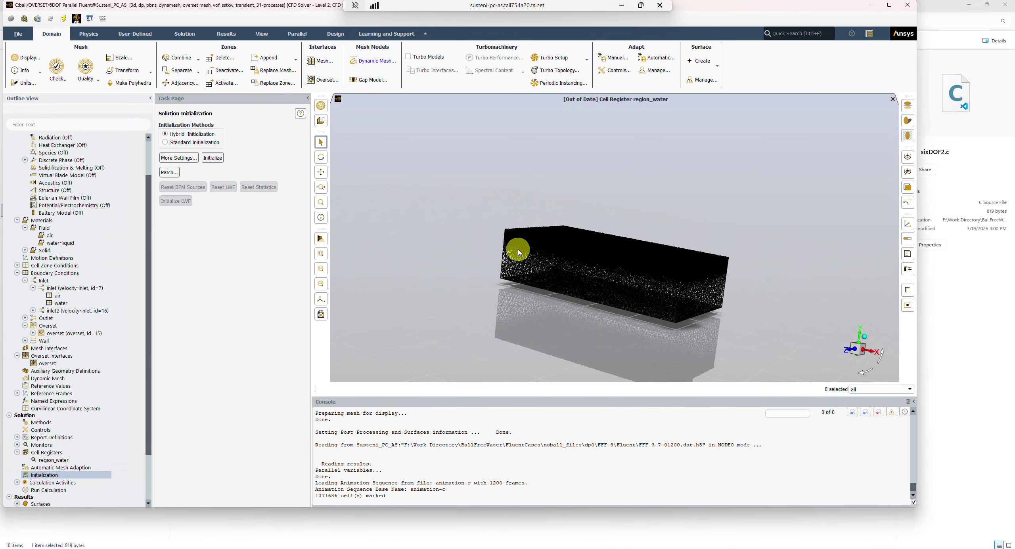
Review the Run Calculation settings for time advancement, number of time steps, time step size and iterations per step
click(47, 490)
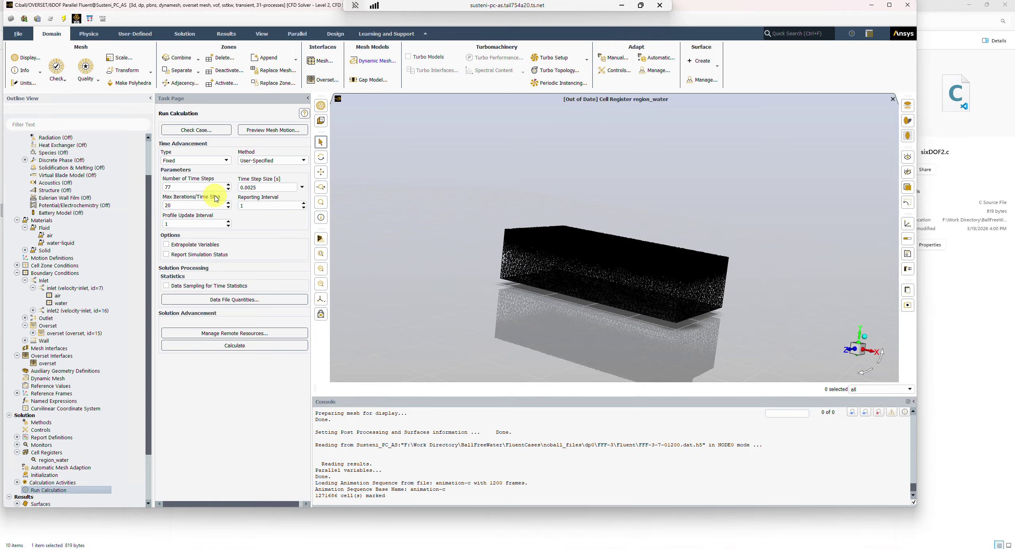
click(260, 186)
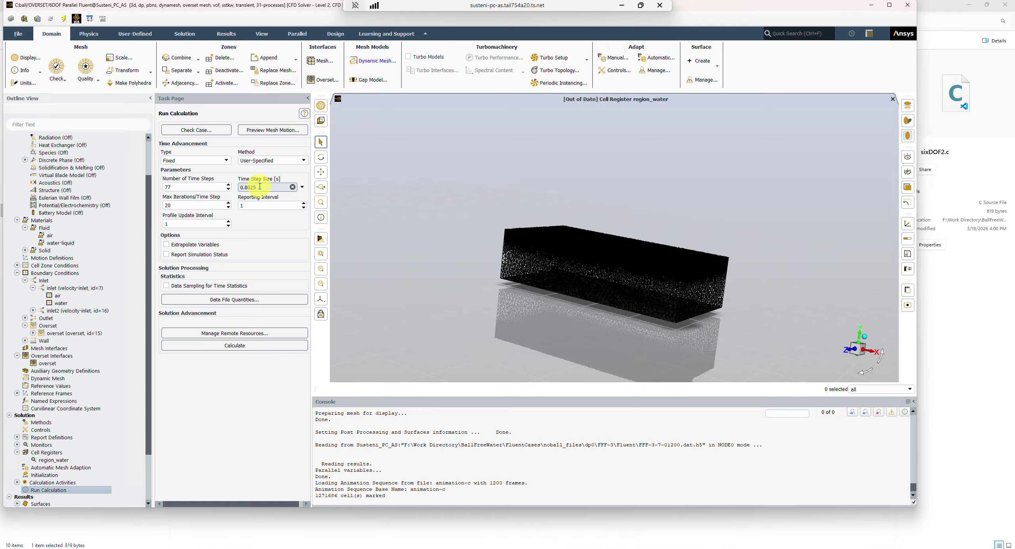
drag(260, 186, 258, 188)
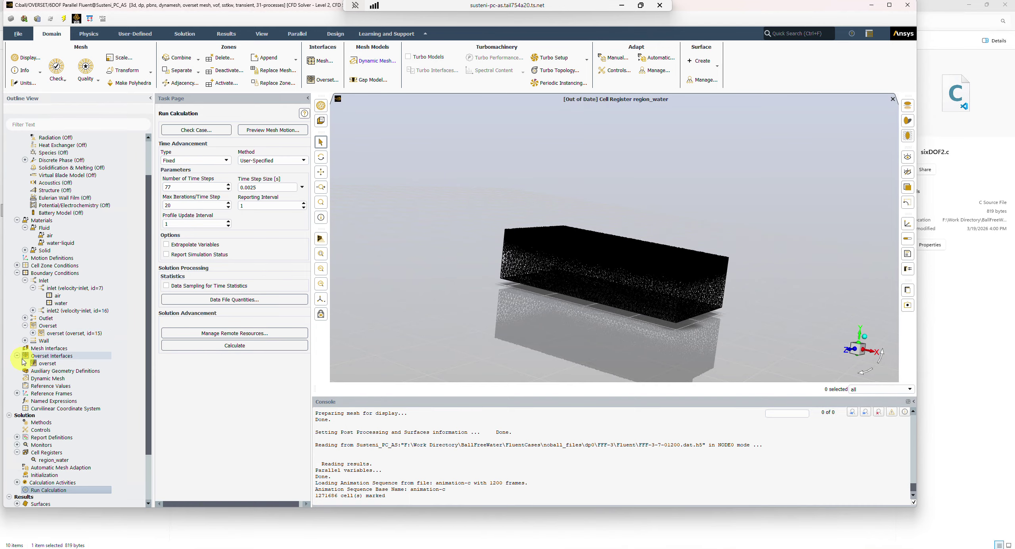
Expand the calculation activities and review the Autosave interval and file storage settings
scroll(23, 361, down, 1)
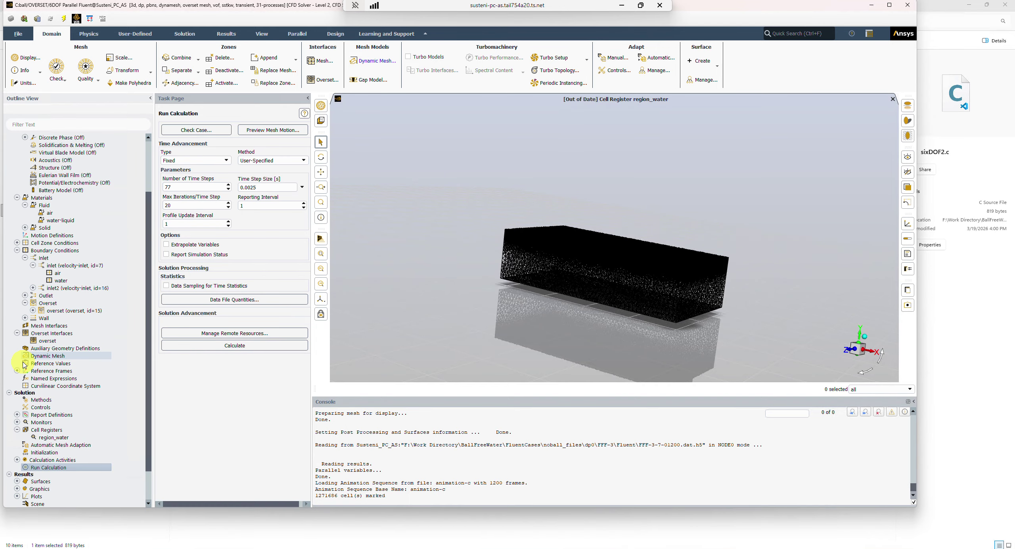
click(17, 460)
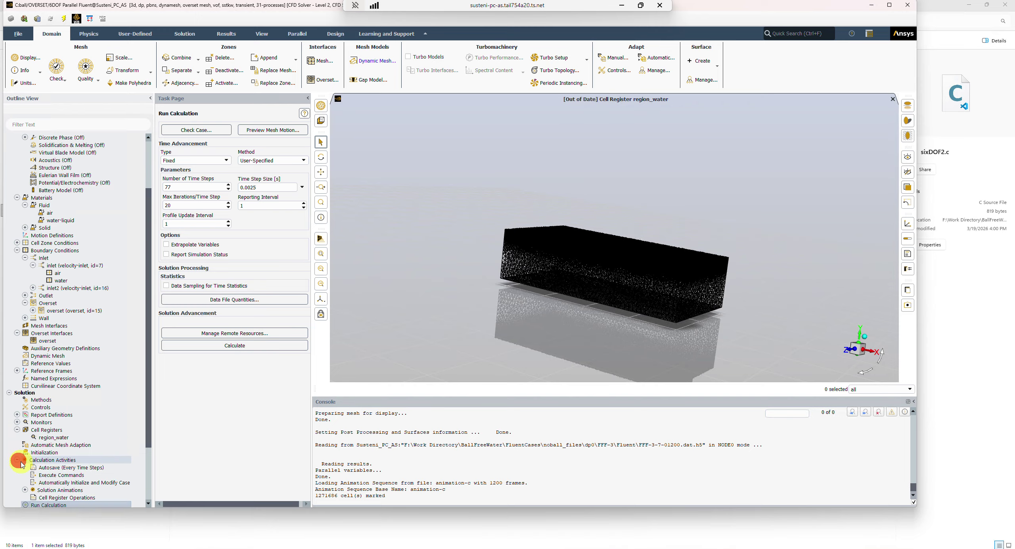
click(97, 470)
double_click(97, 471)
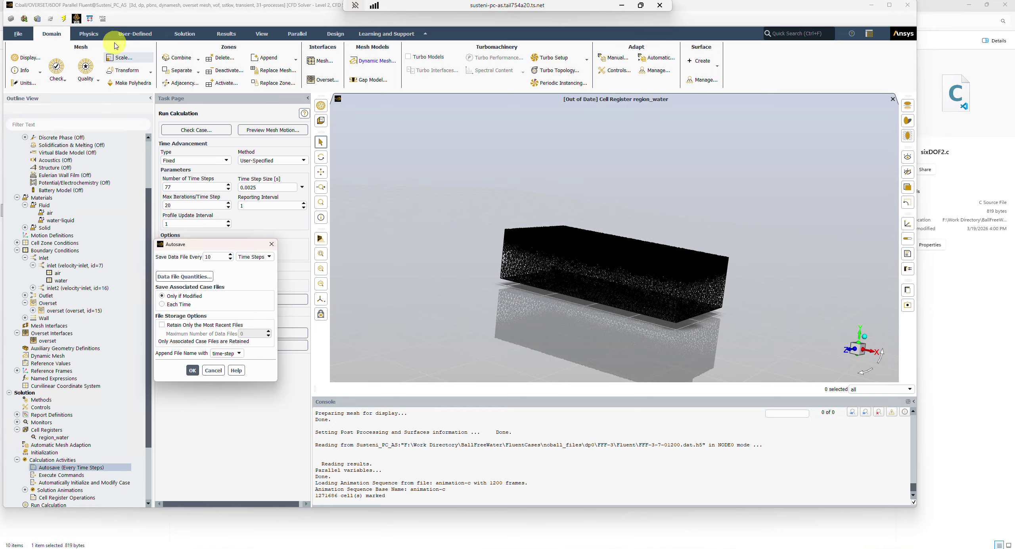
Close the Autosave dialog without changes and exit the Fluent session, dismissing the changed-settings prompt
click(271, 245)
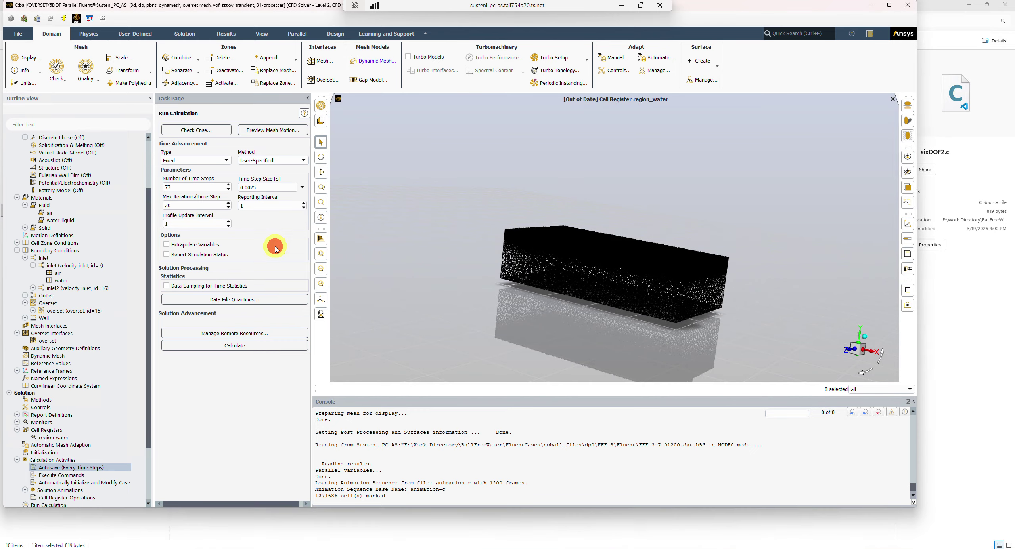
click(907, 9)
click(475, 269)
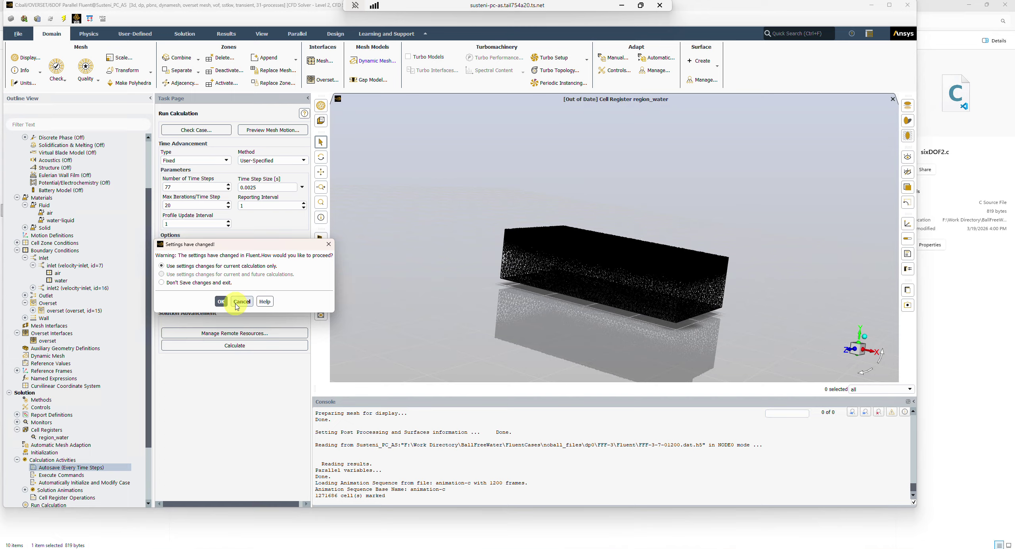
click(241, 302)
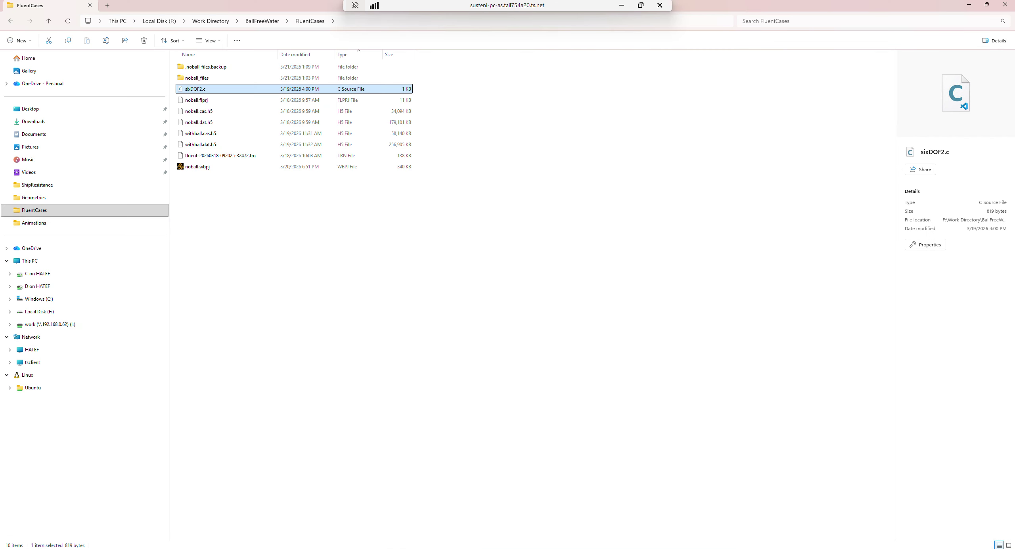
Switch to Workbench, open the results of the ball/OVERSET/6DOF system in CFD-Post and maximize its window
click(371, 119)
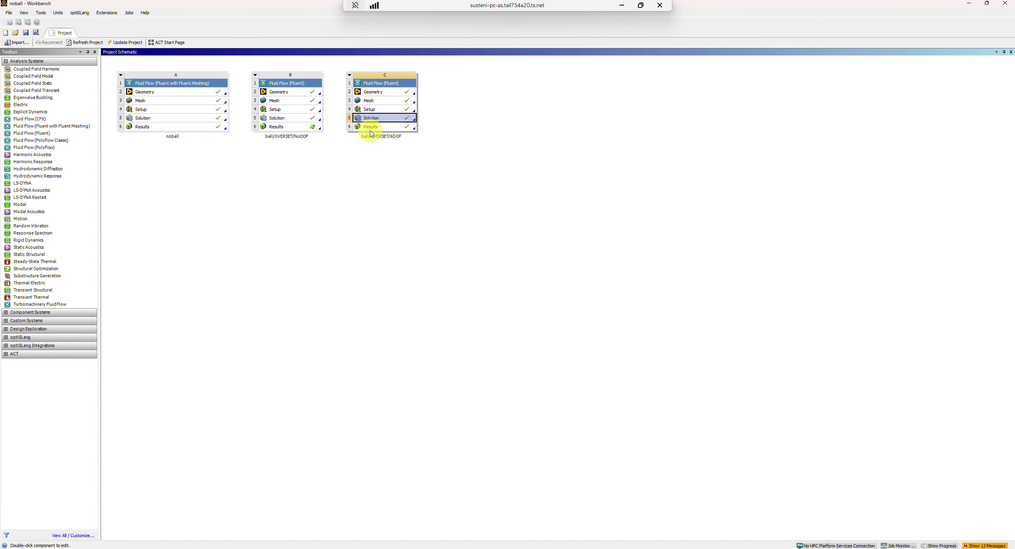
double_click(375, 127)
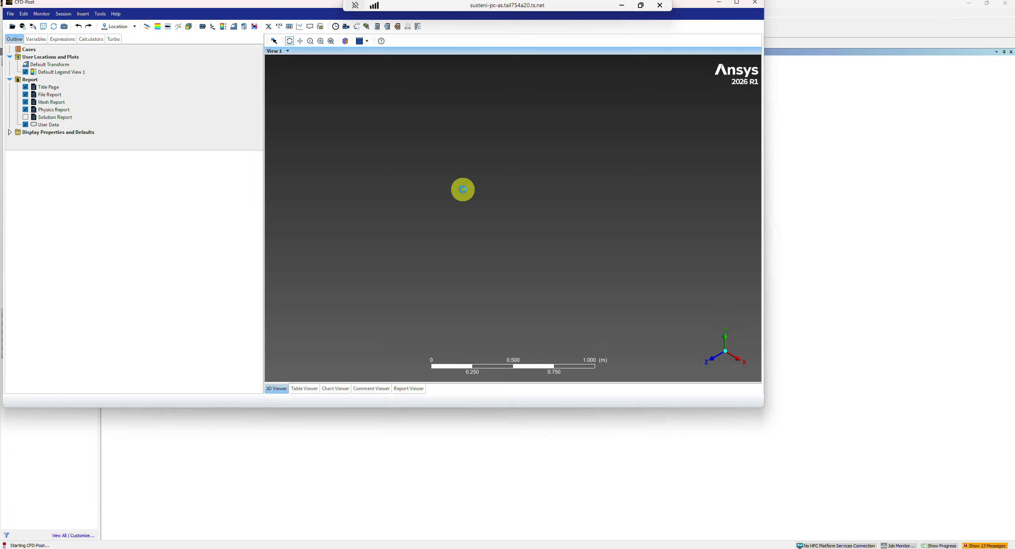
mouse_move(736, 3)
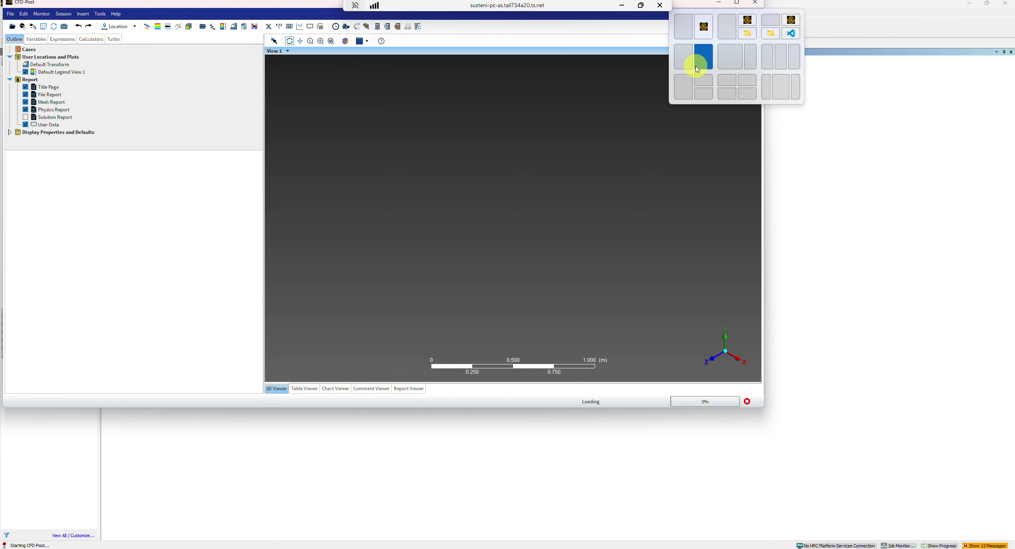
click(236, 6)
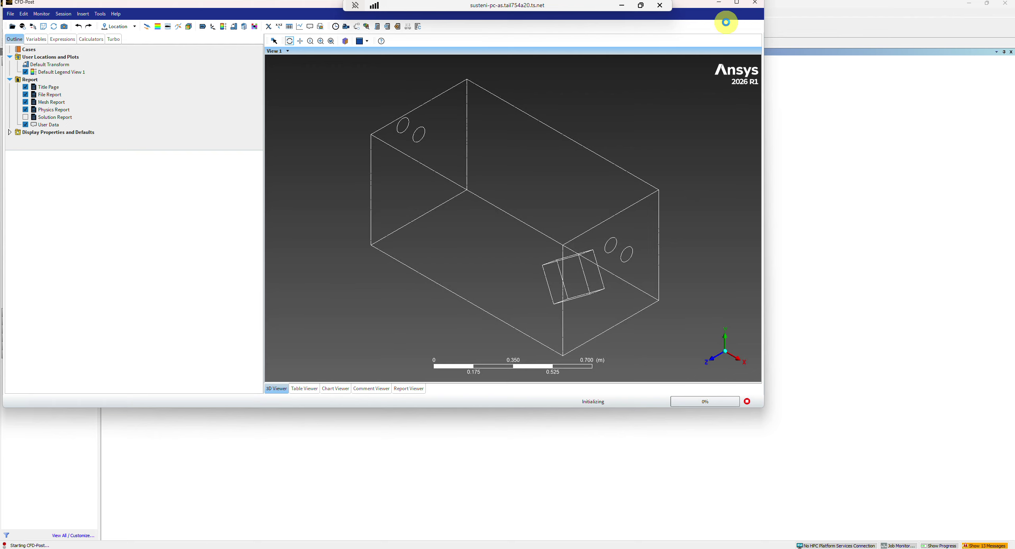
click(737, 2)
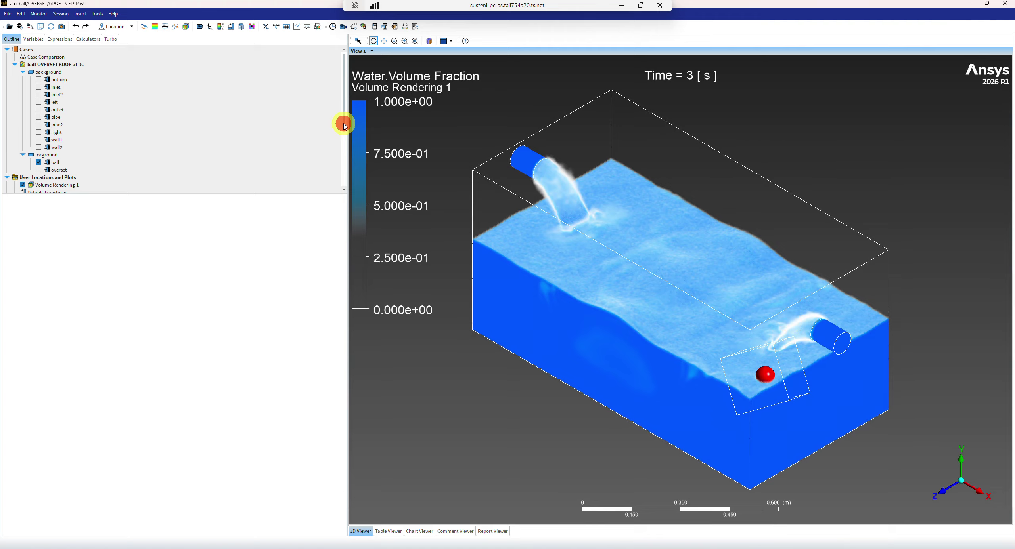
Examine the background and forground boundaries and the user locations and plots in the case outline
click(343, 146)
drag(344, 147, 343, 140)
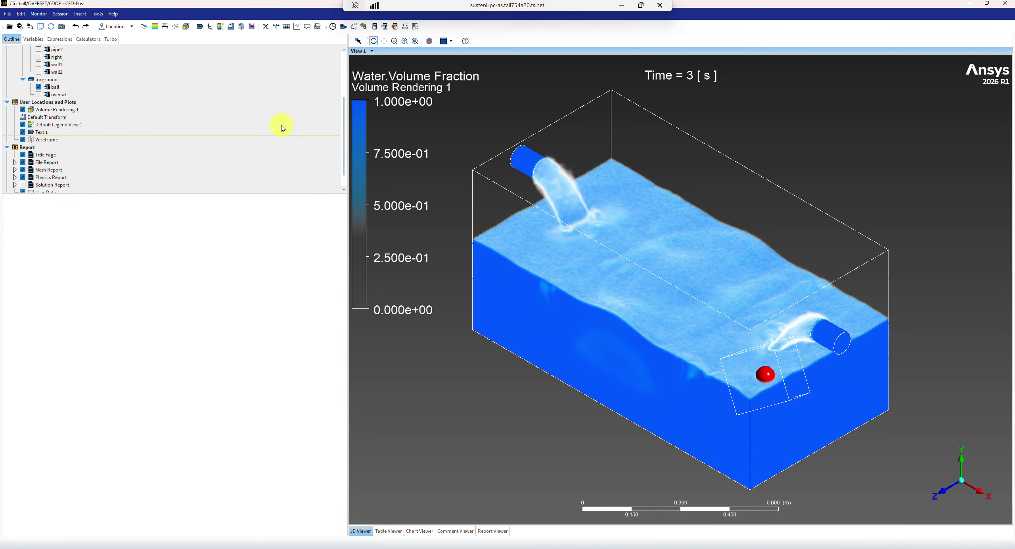
click(297, 118)
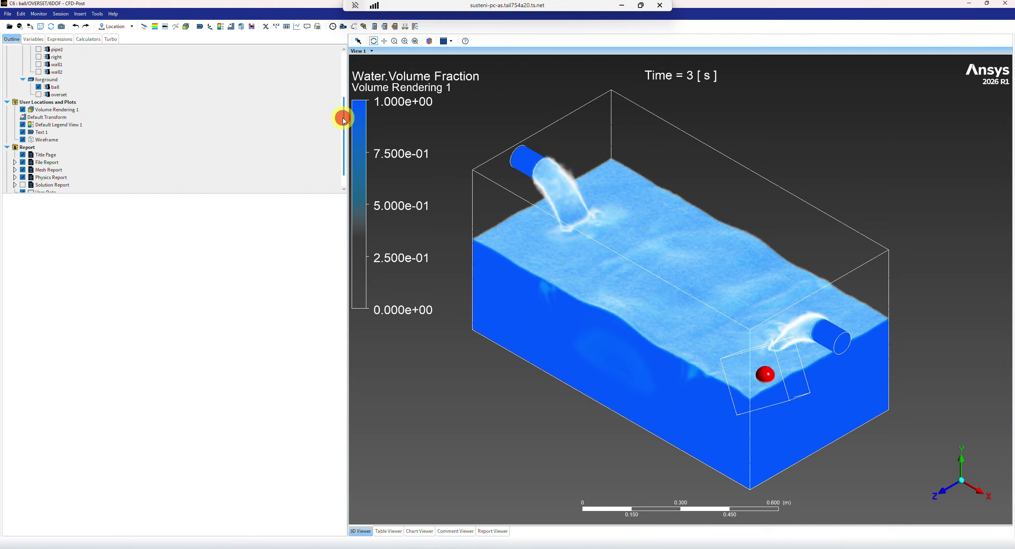
drag(343, 114, 340, 96)
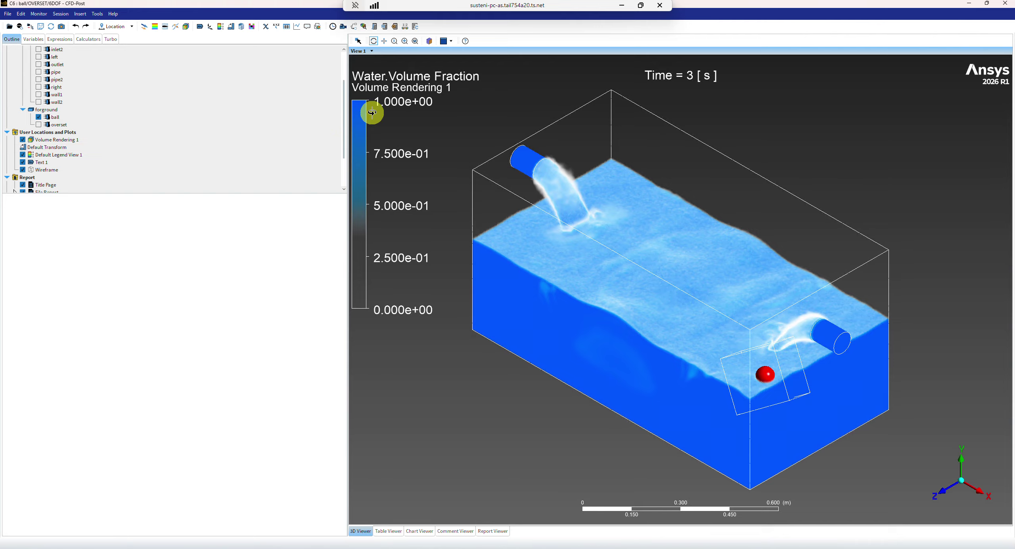
click(337, 103)
click(335, 112)
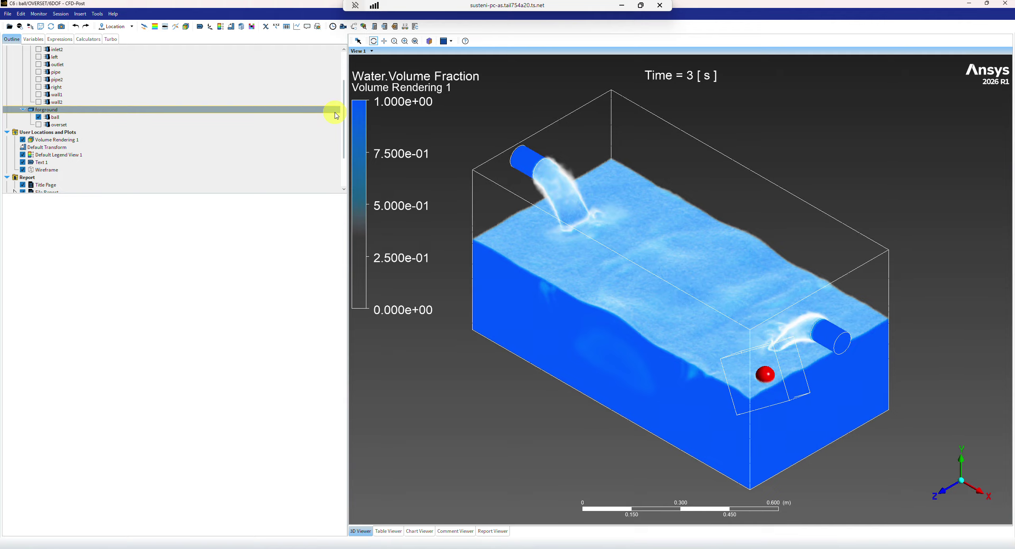
click(336, 119)
click(225, 134)
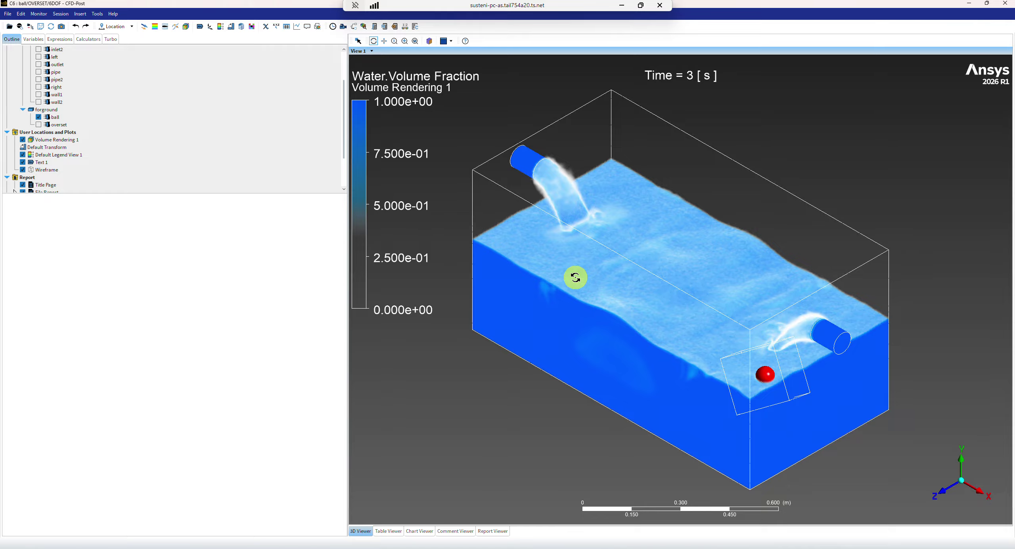
Review the geometry settings of Volume Rendering 1 and the object types available for insertion
click(66, 137)
double_click(66, 137)
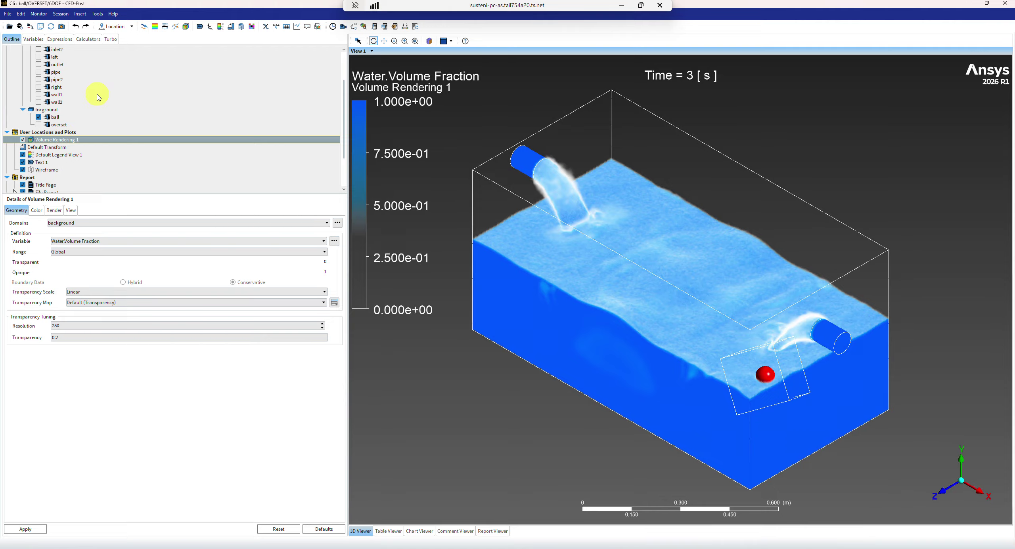
click(81, 16)
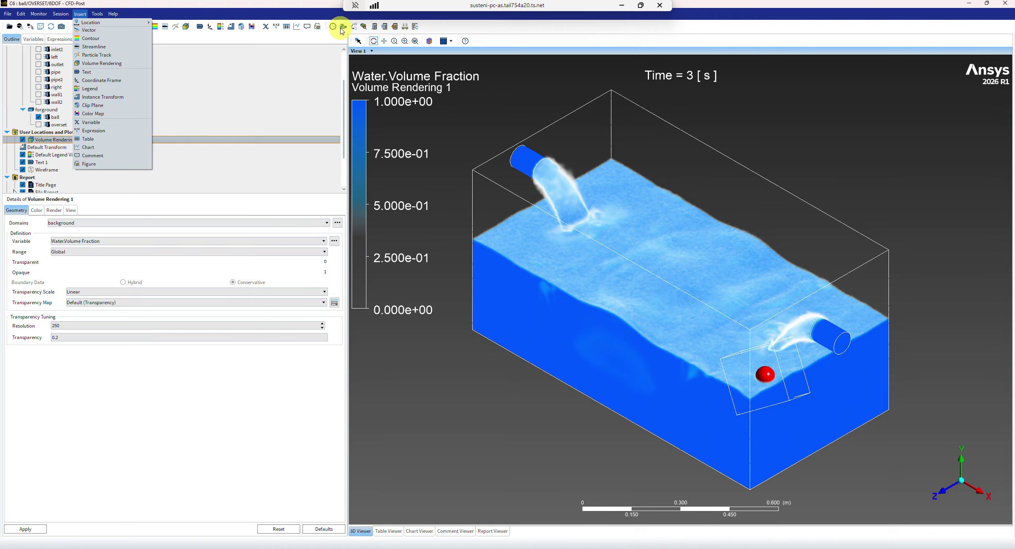
click(423, 99)
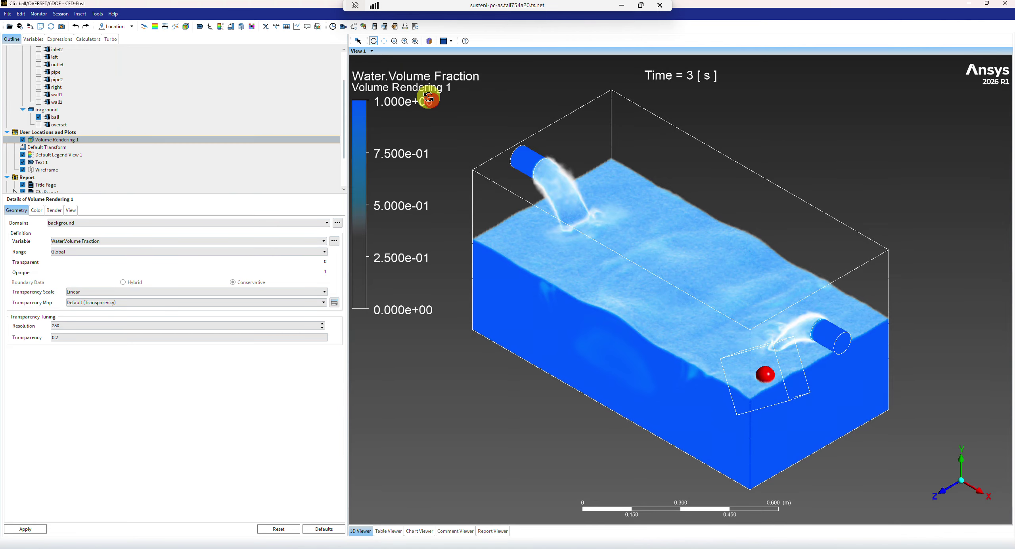
Set up a timestep animation from the Timestep Selector with movie saving enabled in MPEG4 format
click(335, 31)
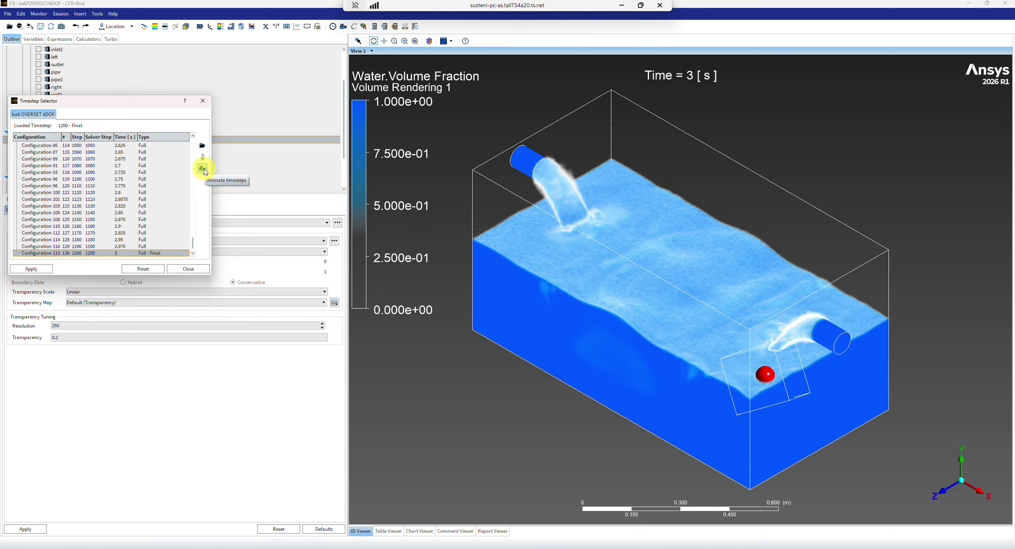
click(203, 169)
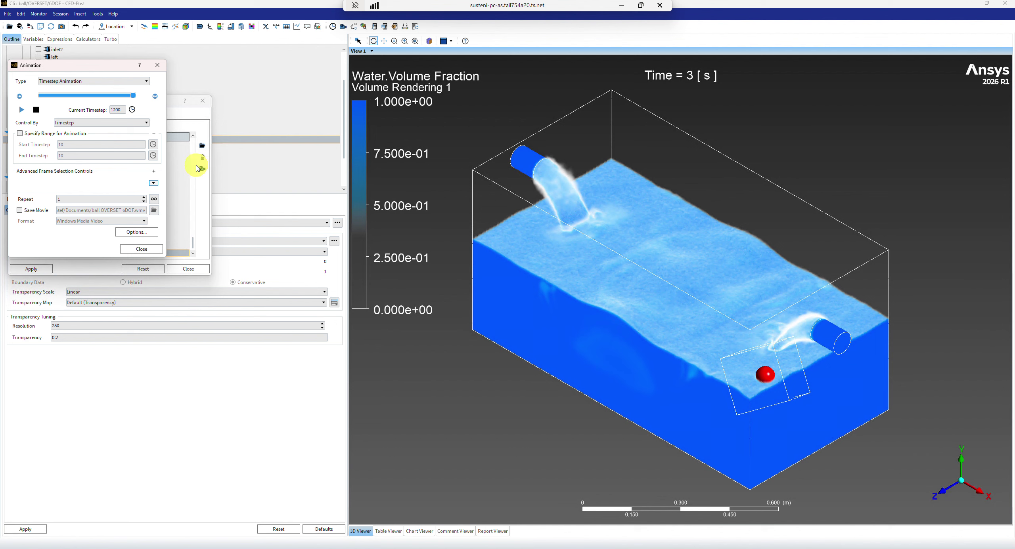
click(32, 210)
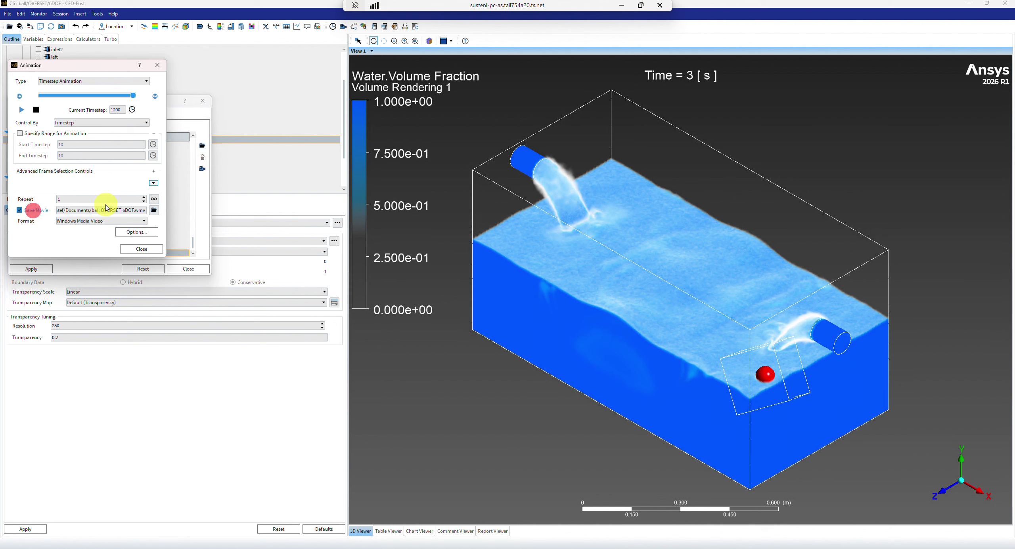
click(90, 221)
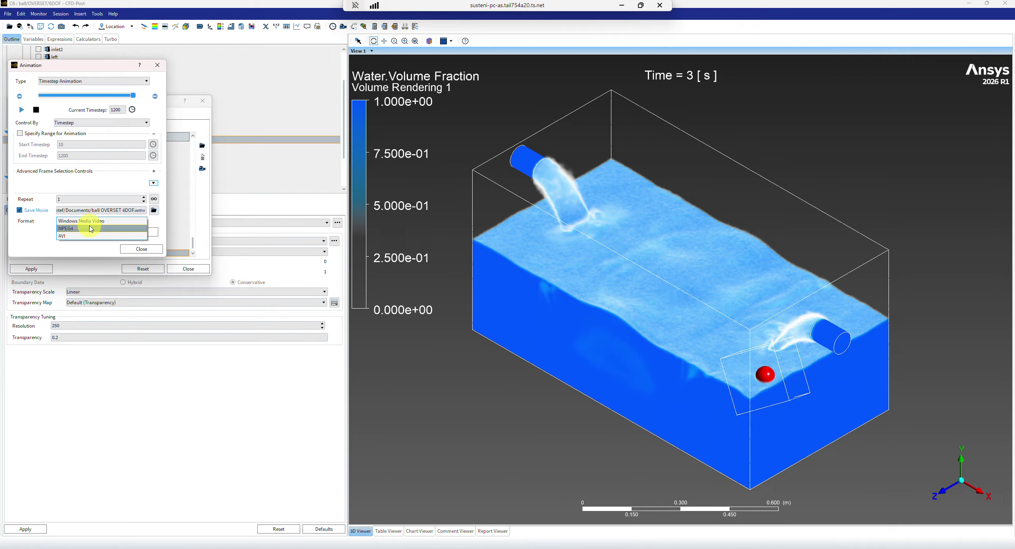
click(91, 229)
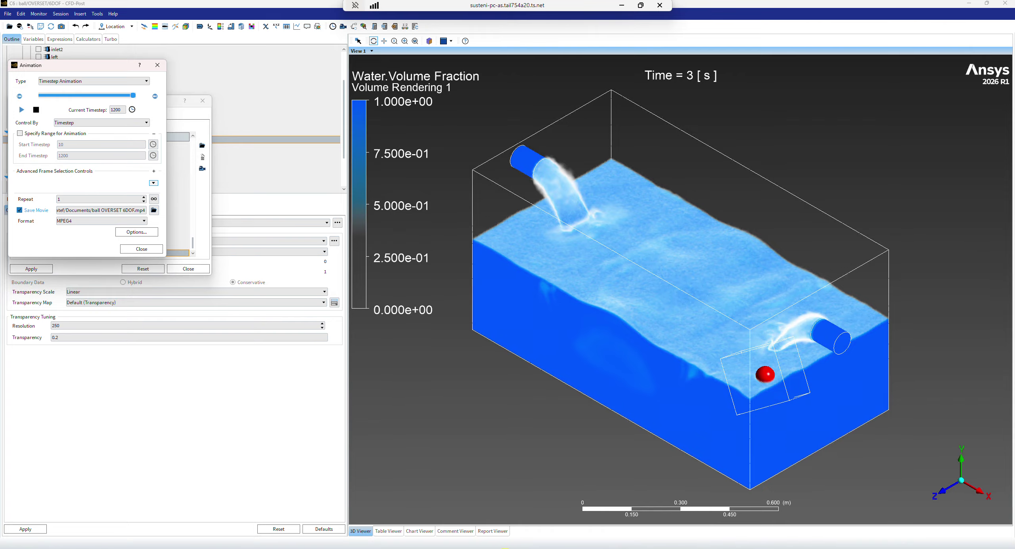
Switch to File Explorer, play balloverset3.mp4 from the BallFreeWater Animations folder in a maximized player, and close the player
click(504, 548)
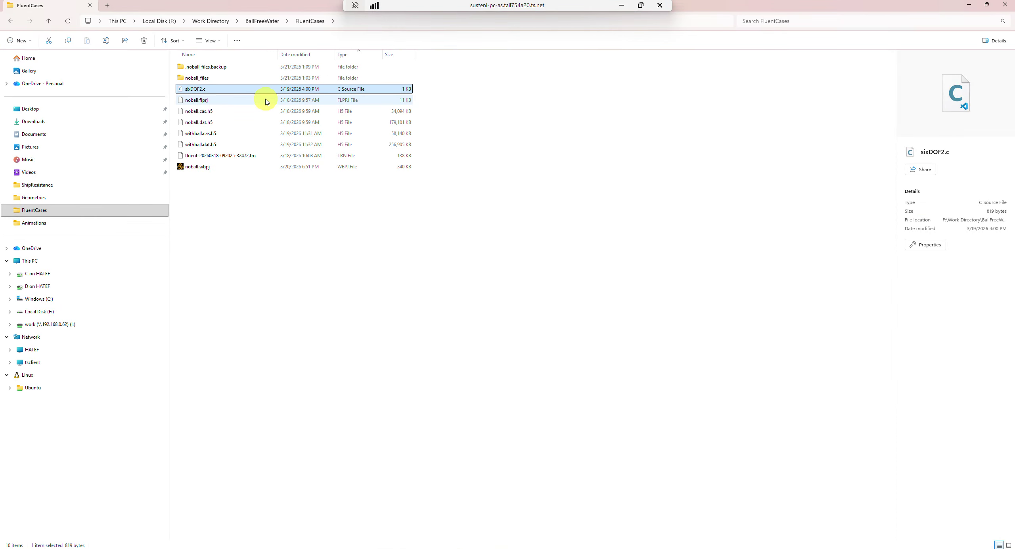
click(277, 26)
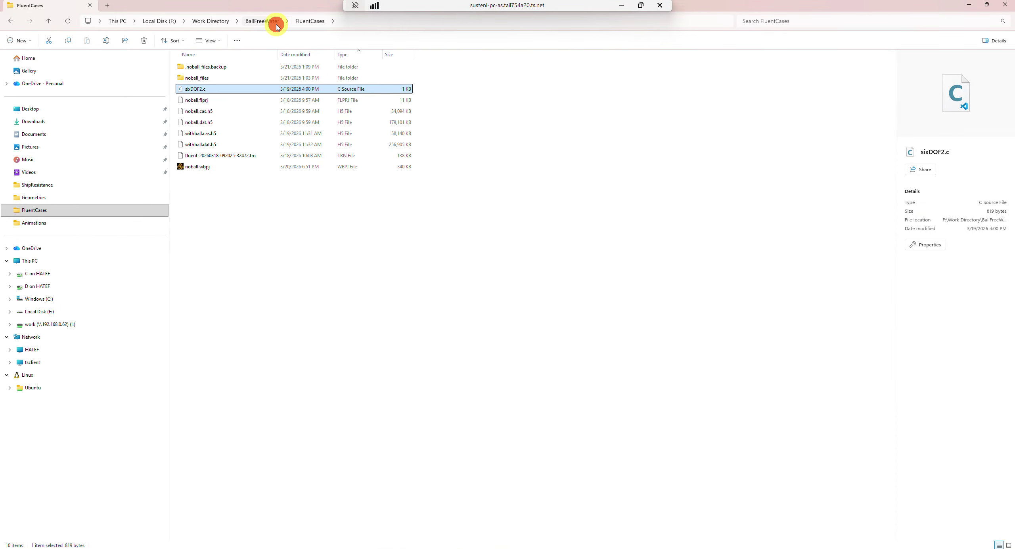
double_click(209, 65)
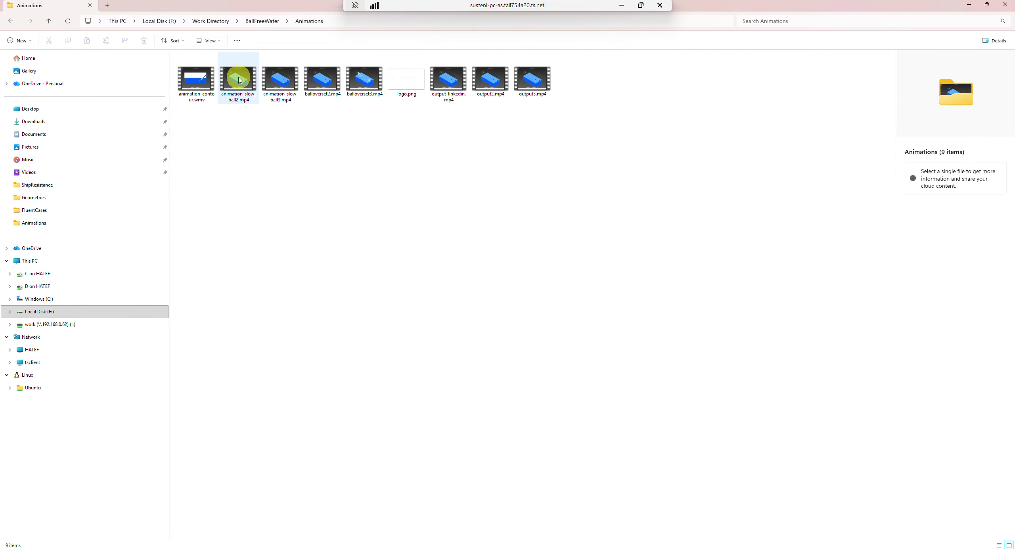
double_click(364, 81)
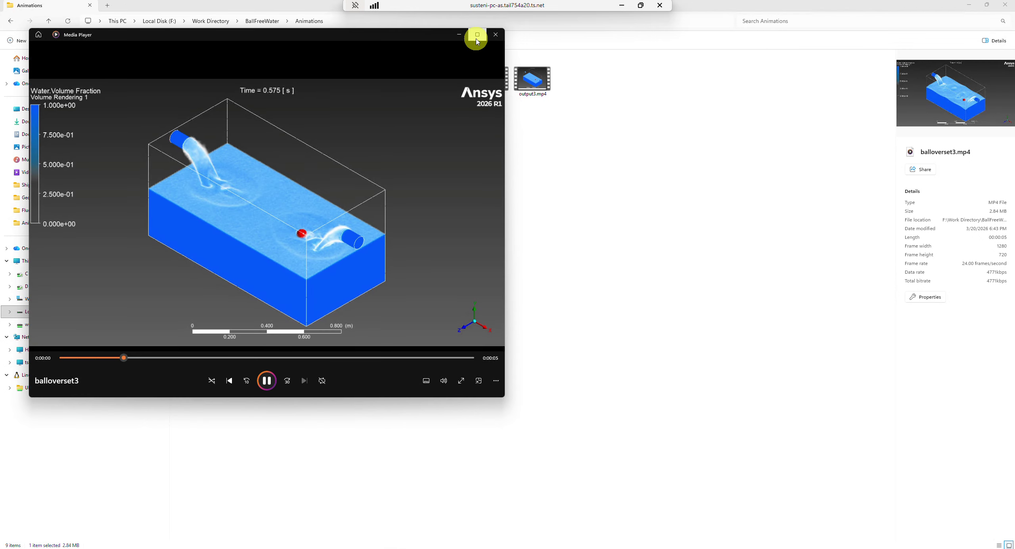
click(477, 35)
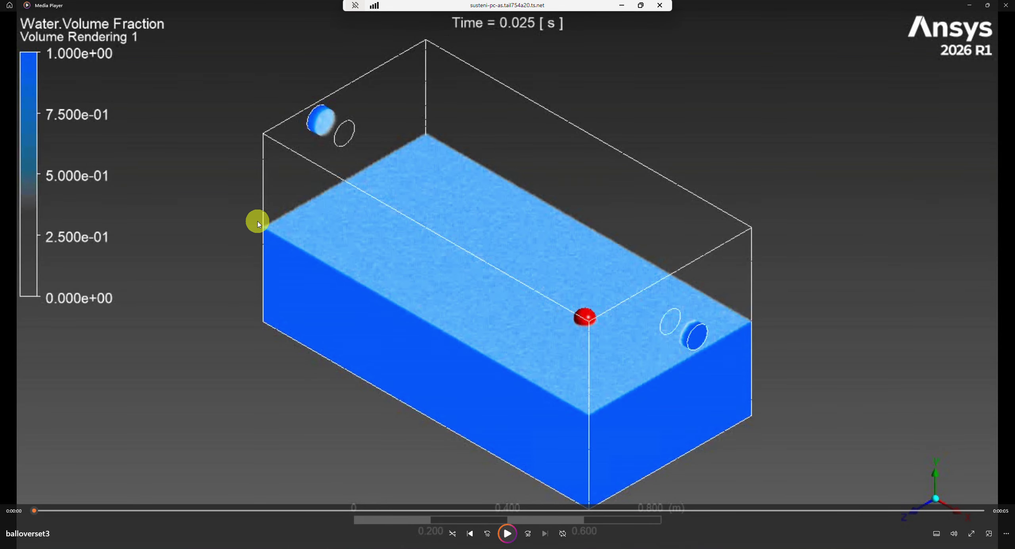
click(509, 535)
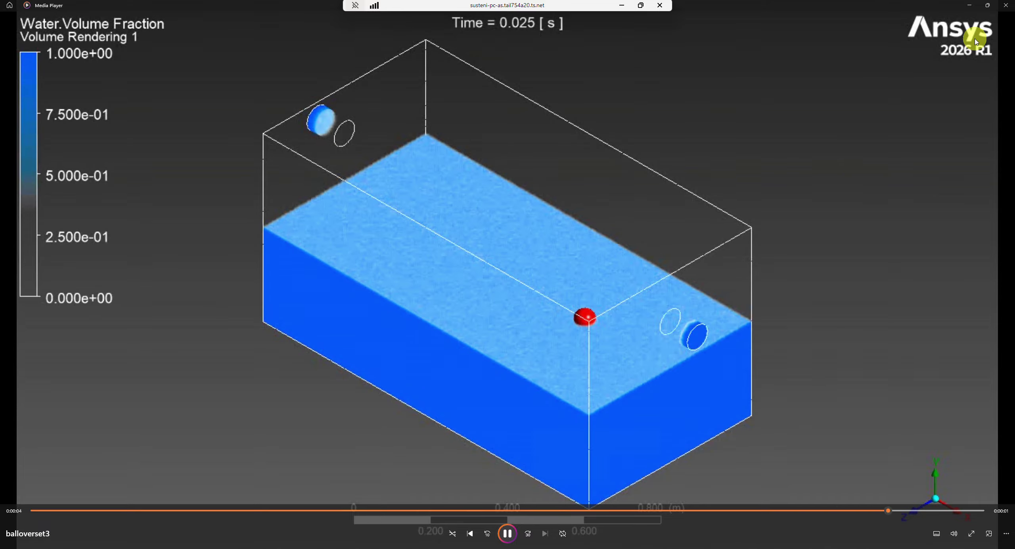
click(1005, 6)
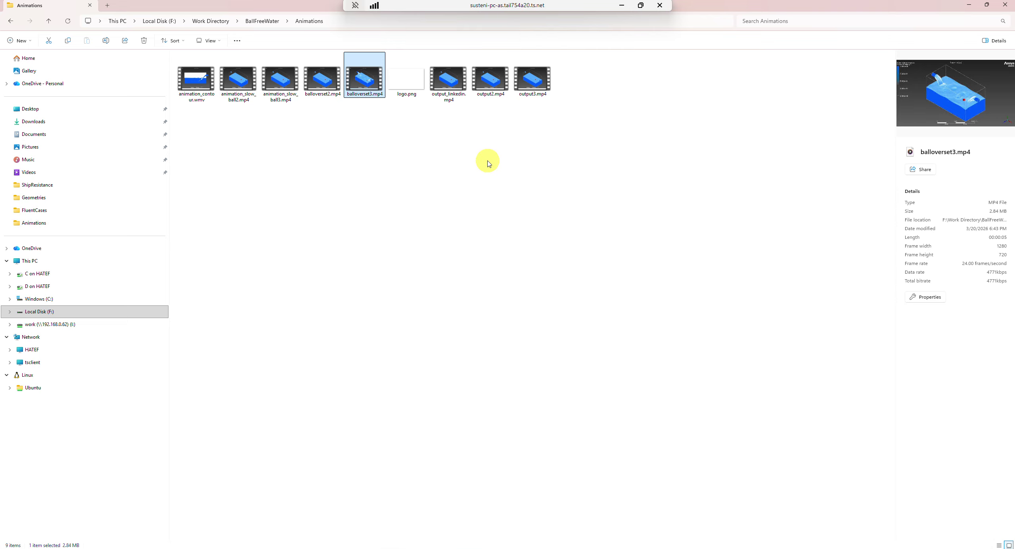
Open the output3.mp4 animation for viewing
double_click(541, 85)
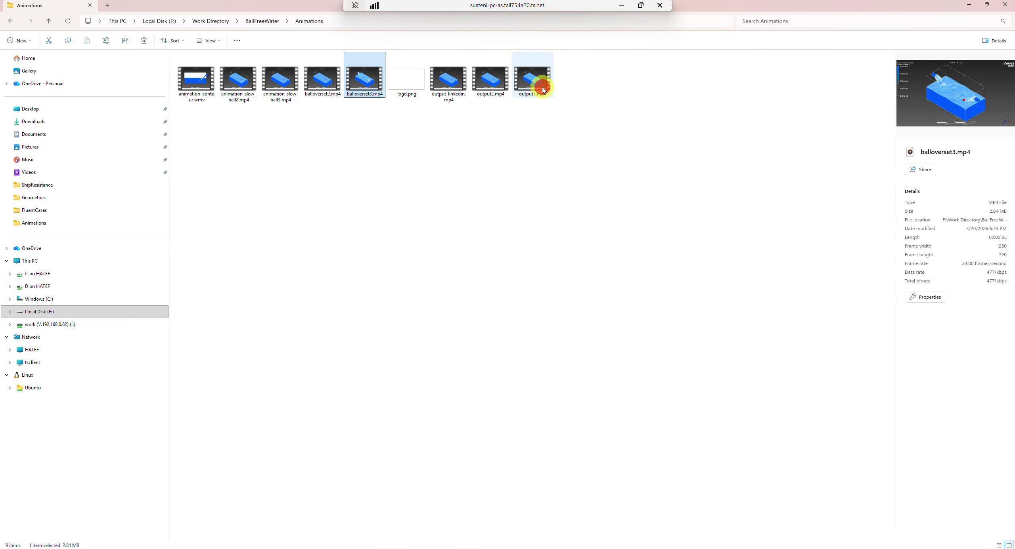